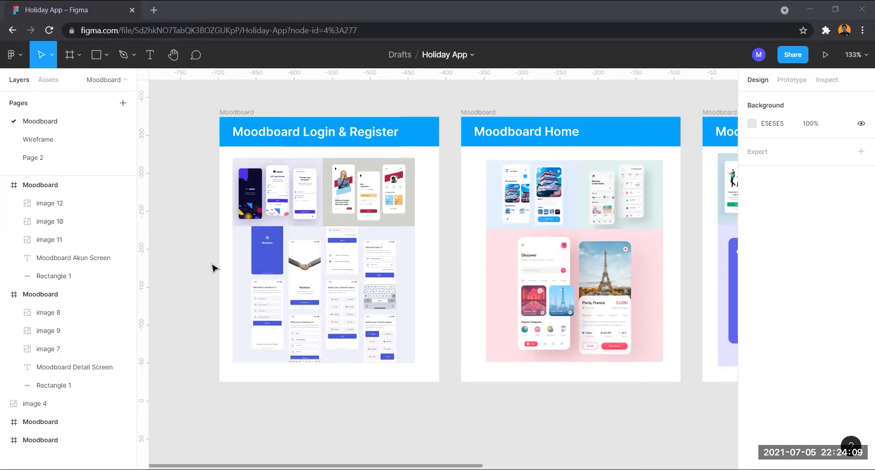
Step: Examine the layouts and colours in the Login & Register, Home and Detail Screen moodboards
drag(215, 265, 195, 269)
drag(440, 244, 316, 232)
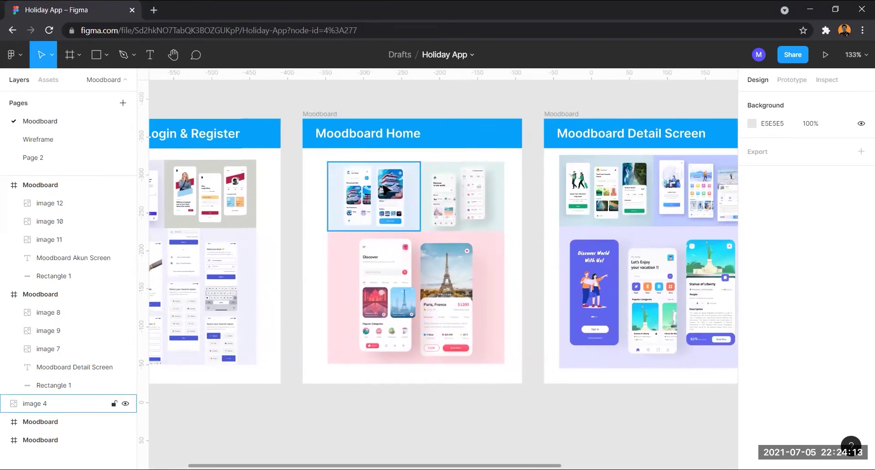
scroll(384, 191, up, 5)
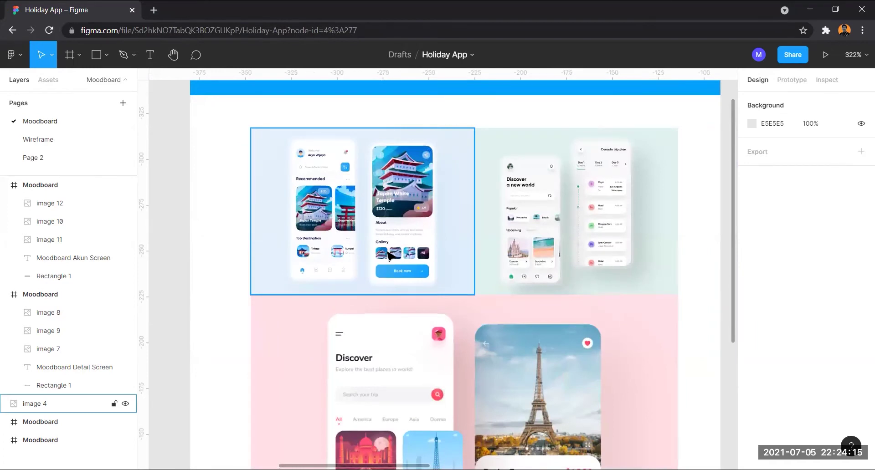
scroll(389, 273, down, 5)
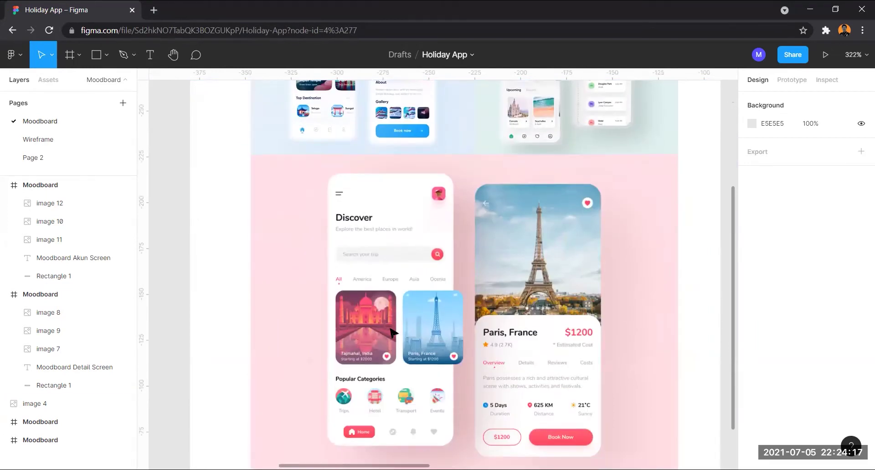
scroll(391, 333, down, 3)
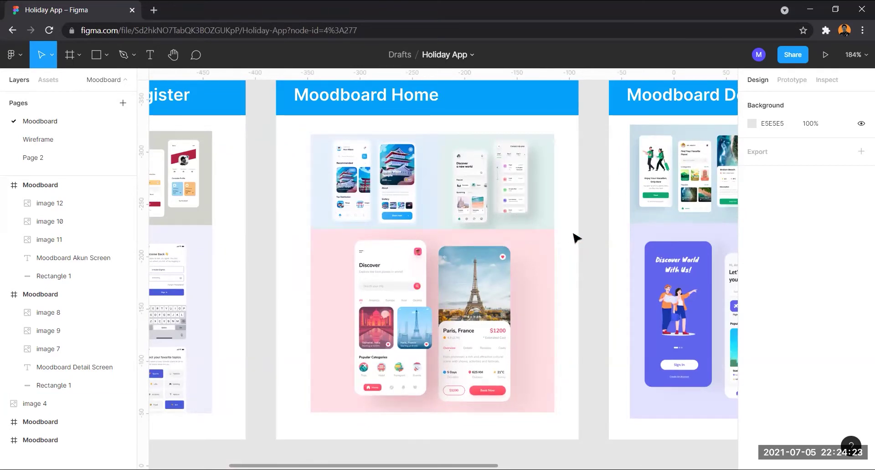
drag(575, 234, 401, 264)
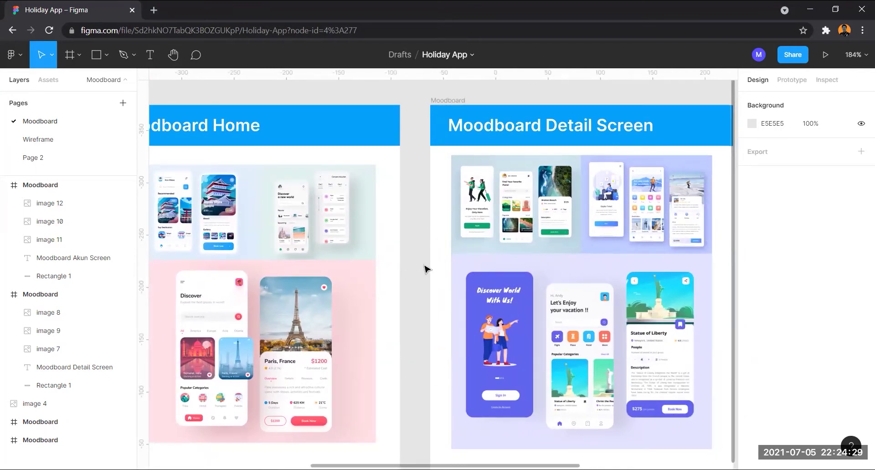
scroll(425, 269, down, 1)
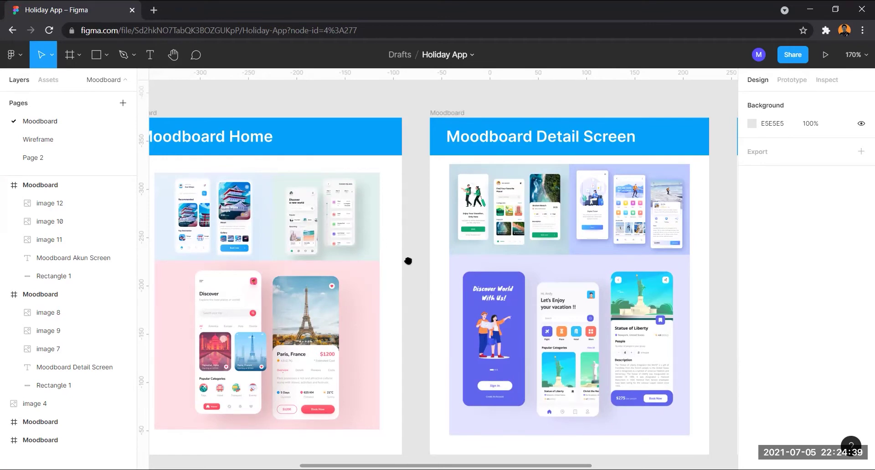
scroll(408, 259, left, 4)
drag(230, 250, 332, 252)
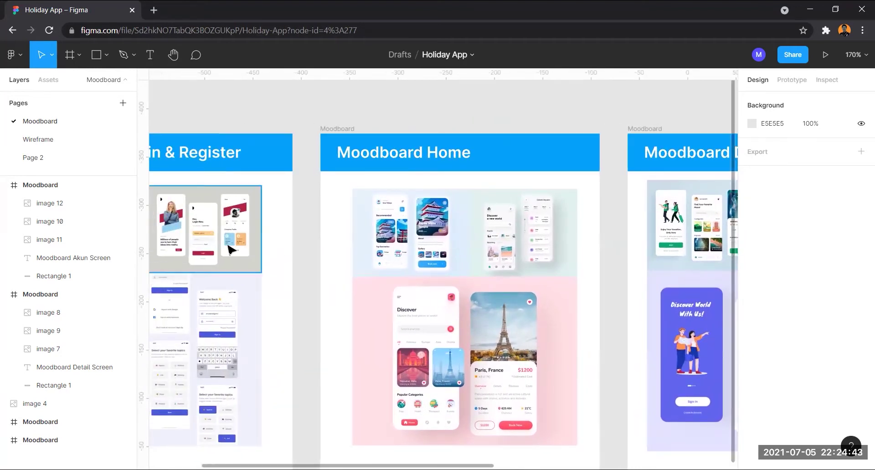
Step: Add a new page to the file and name it Style Guide
click(122, 104)
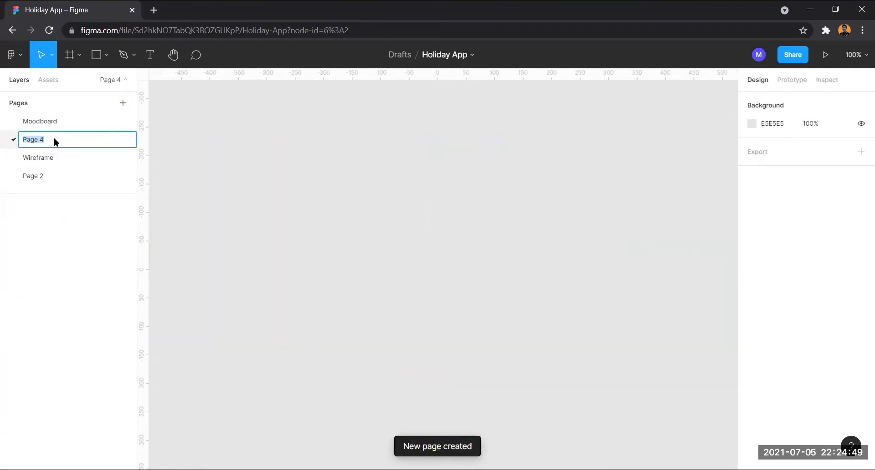
text(Sty)
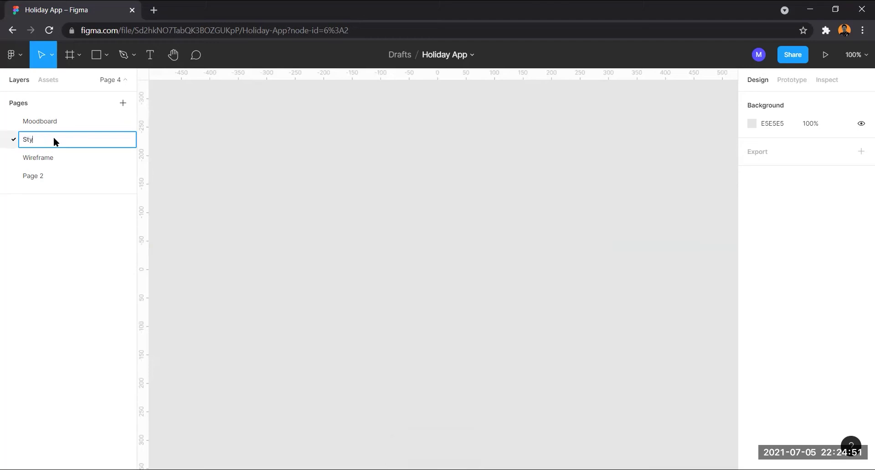
text(le Guide)
click(245, 179)
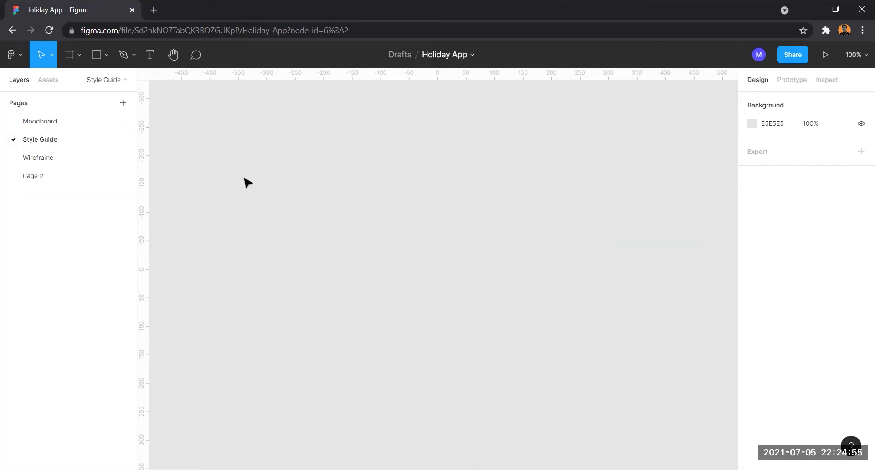
Step: Draw a frame about 591 × 423 on the empty Style Guide page and rename it Warna
key(f)
drag(193, 124, 529, 364)
click(237, 108)
click(62, 204)
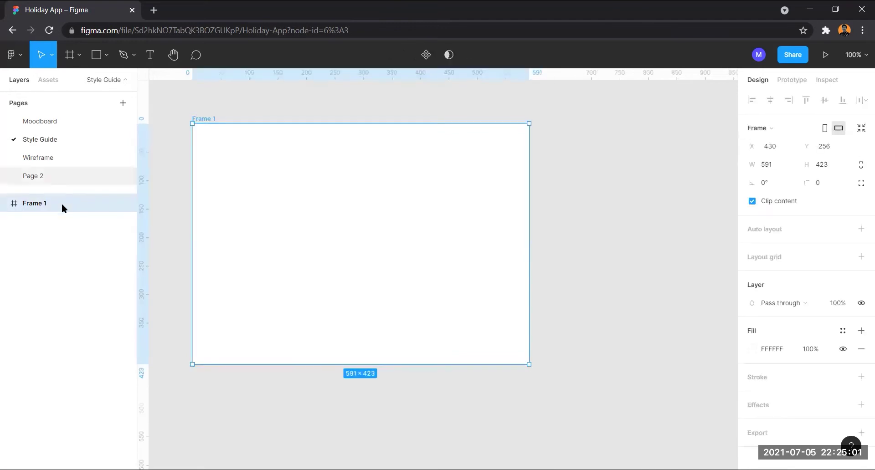
double_click(59, 205)
text(Warna)
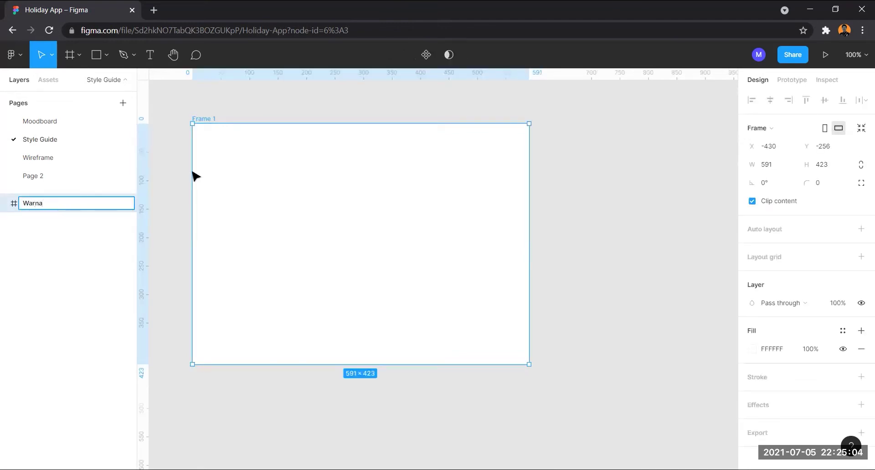
click(174, 154)
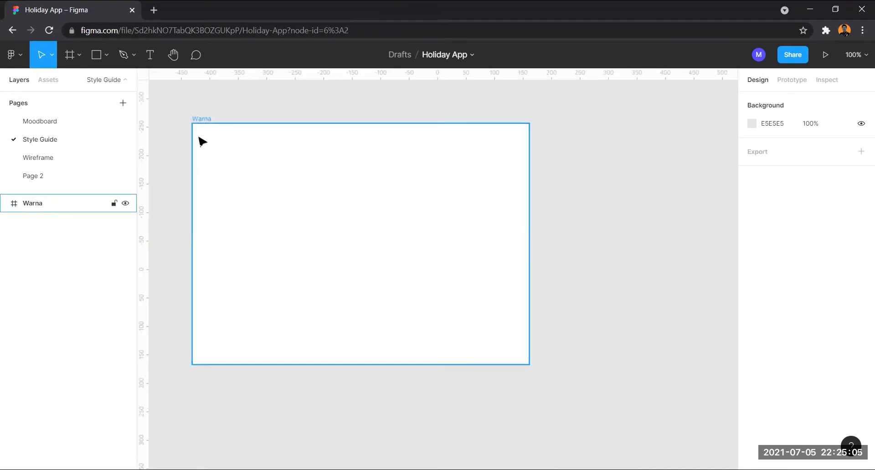
Step: Draw a full-width header rectangle about 591 × 45 along the Warna frame's upper edge and fill it with the blue document colour
scroll(178, 136, up, 3)
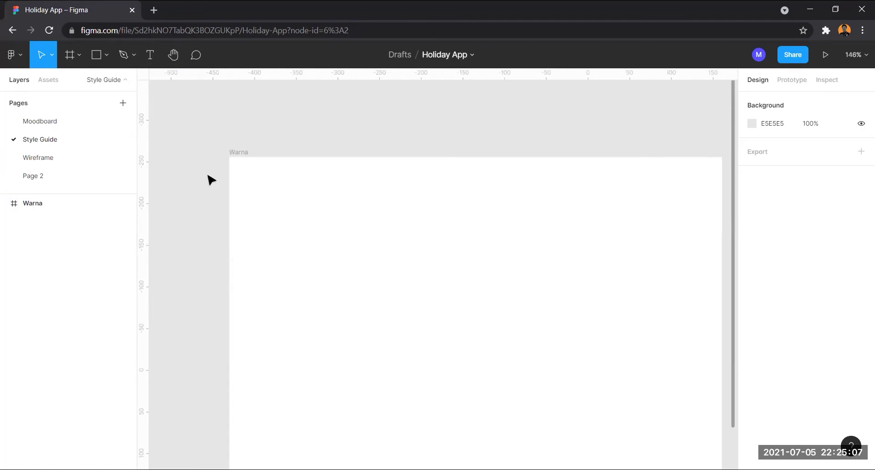
key(r)
mouse_move(229, 156)
mouse_down()
mouse_move(321, 208)
mouse_move(723, 195)
mouse_up()
click(448, 126)
click(255, 176)
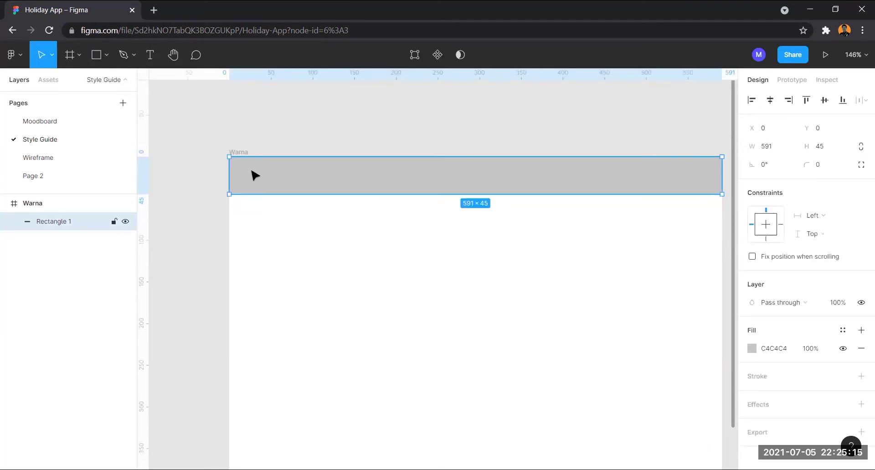
click(752, 348)
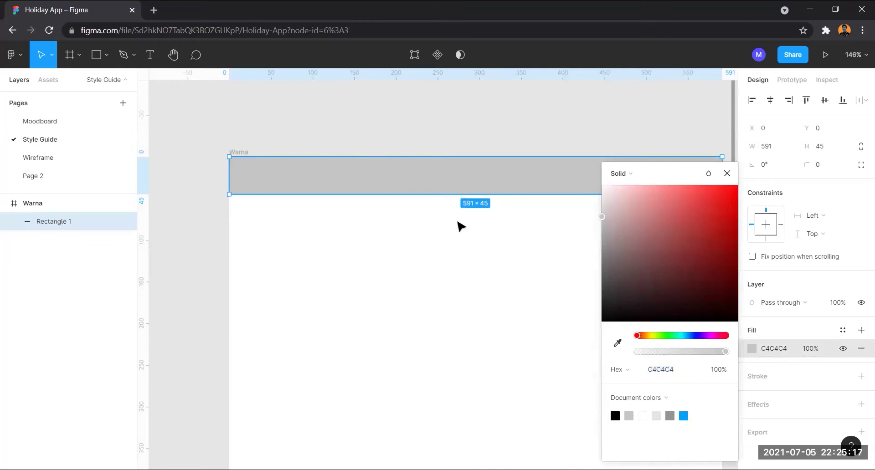
click(683, 416)
click(315, 133)
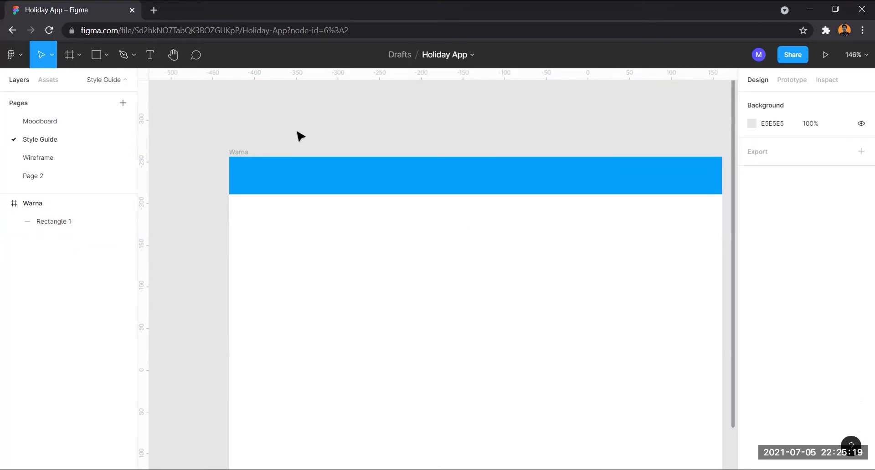
Step: Add the text "Warna" near the start of the blue header bar
key(t)
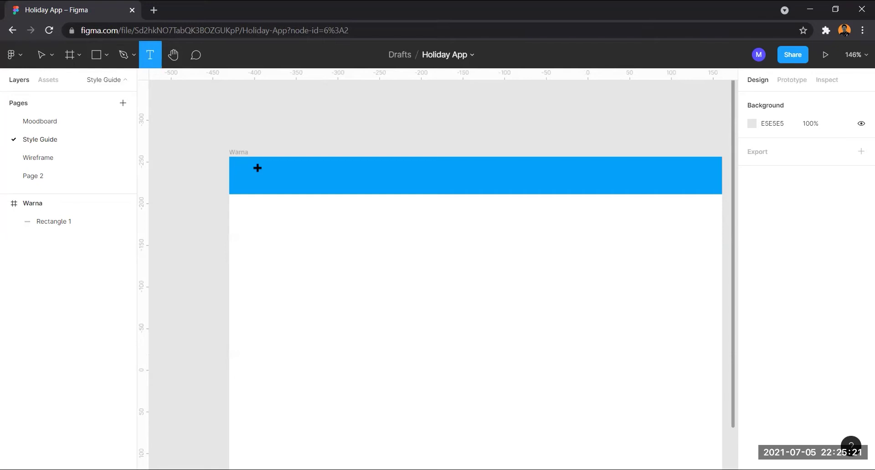
click(257, 168)
text(Warn)
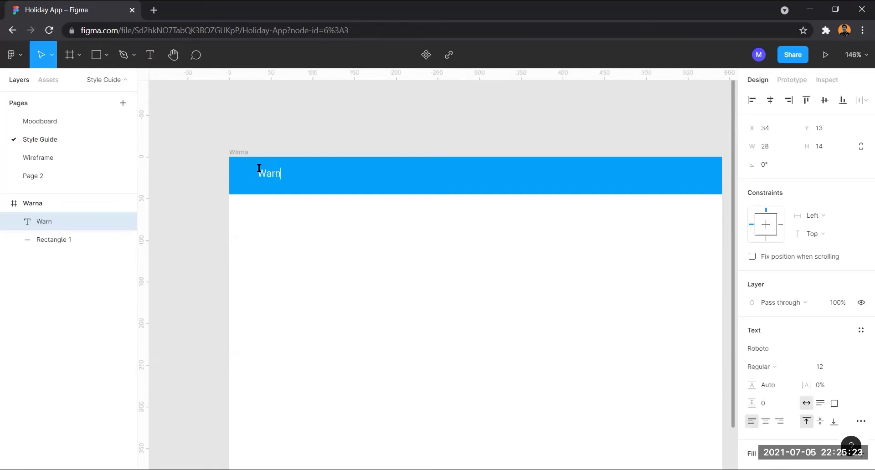
text(a)
key(Escape)
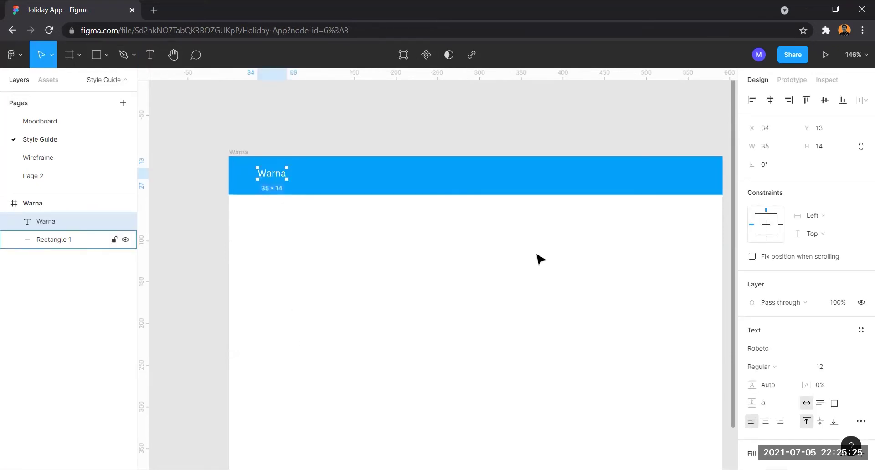
Step: Set the Warna header text to the Poppins font at size 18
click(775, 353)
text(Po)
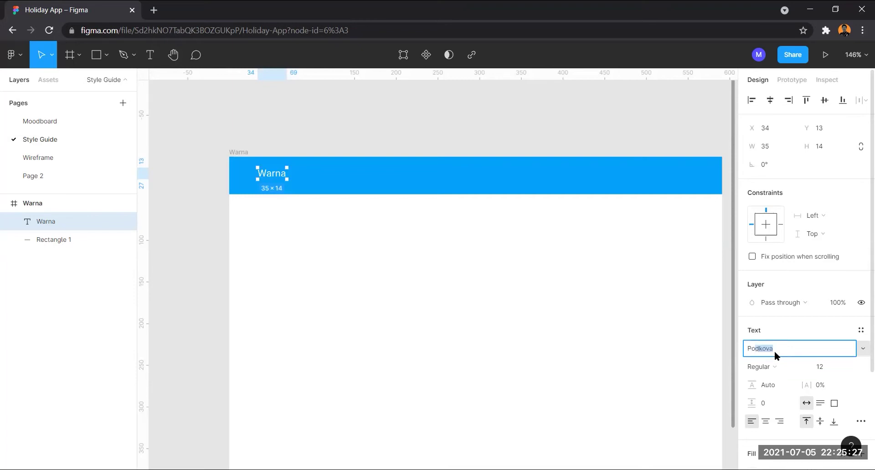
text(p)
key(Return)
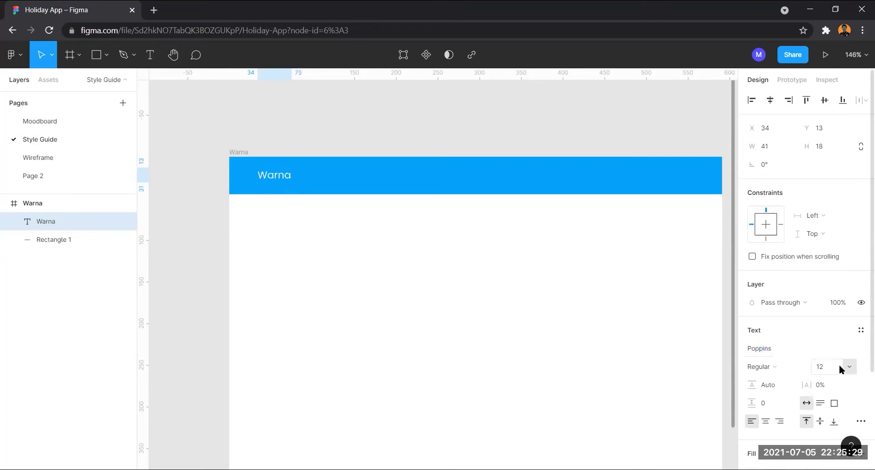
click(843, 367)
click(838, 371)
click(850, 368)
click(836, 337)
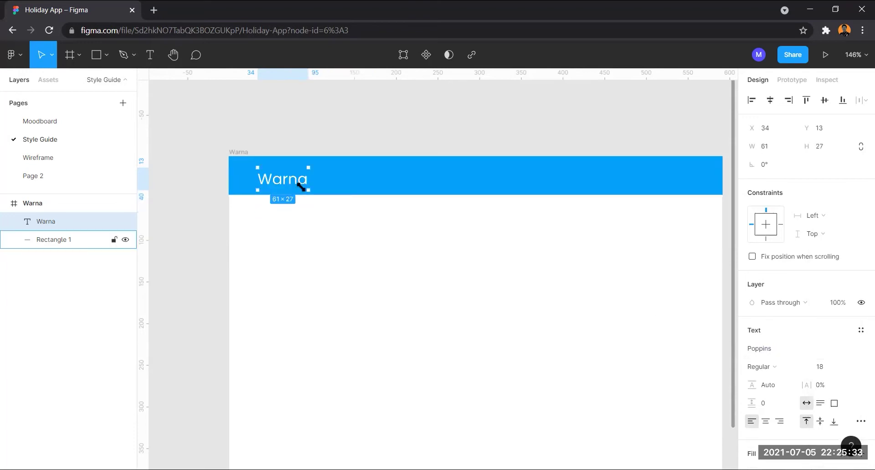
Step: Set the Warna header text's weight to SemiBold and centre it vertically within the blue bar
click(771, 365)
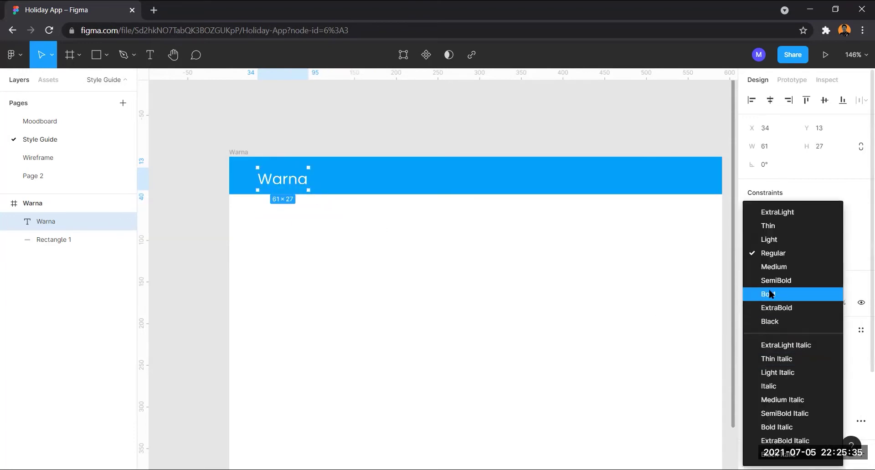
click(769, 293)
click(771, 364)
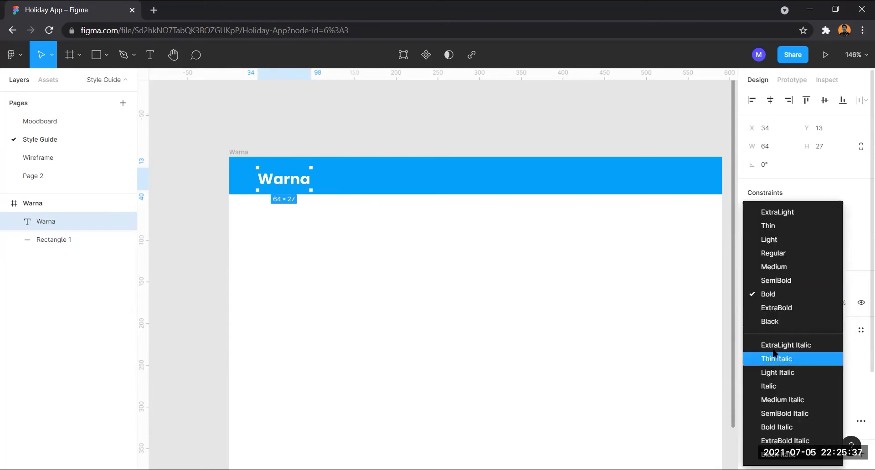
click(774, 280)
drag(297, 185, 294, 179)
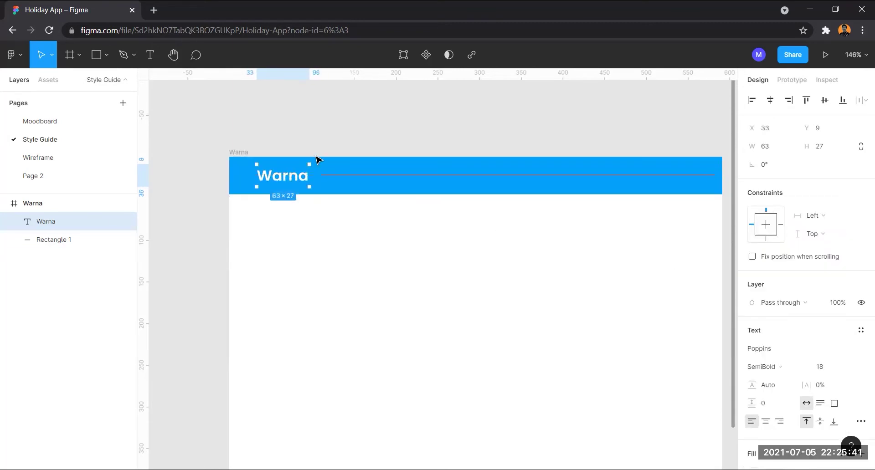
click(313, 160)
click(313, 146)
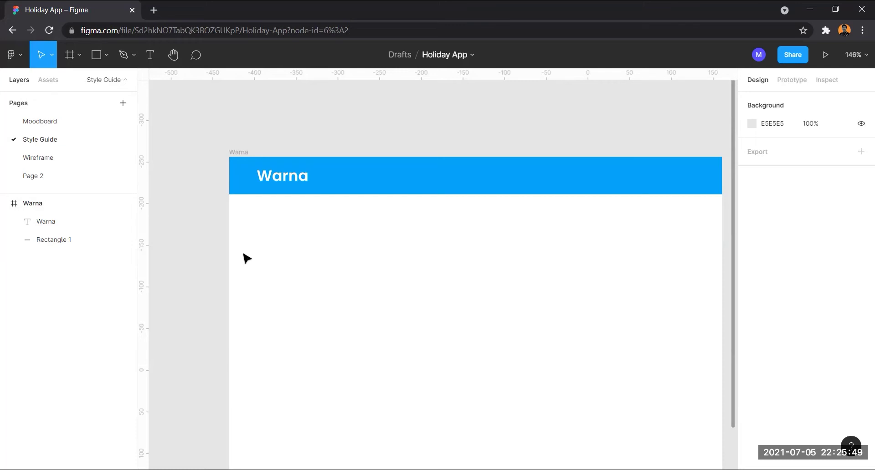
Step: Add the text "Primary Color" in the white area below the blue header, near the frame's left edge
key(t)
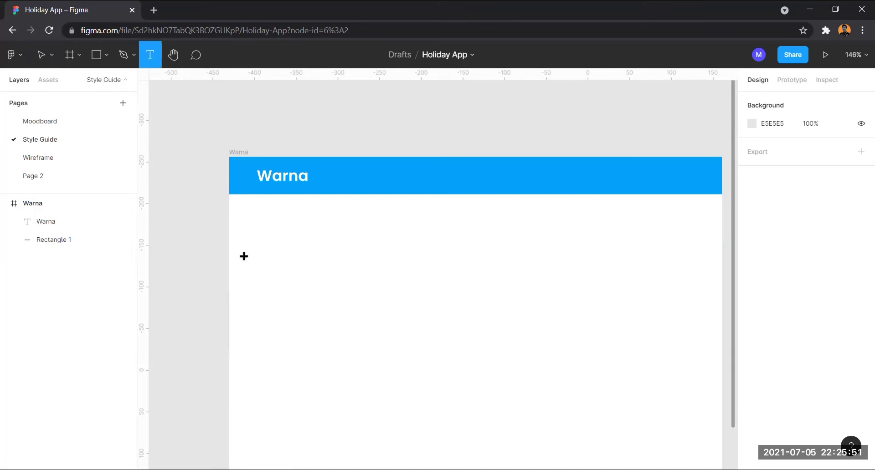
click(244, 258)
text(Primary )
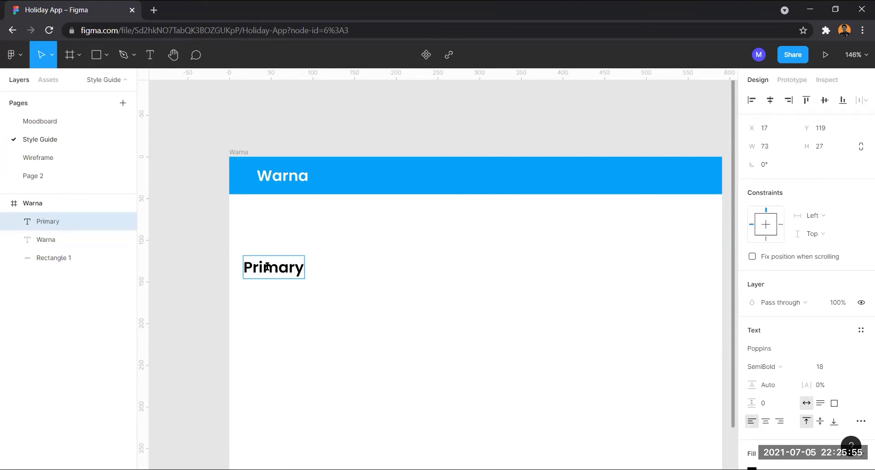
text(Color)
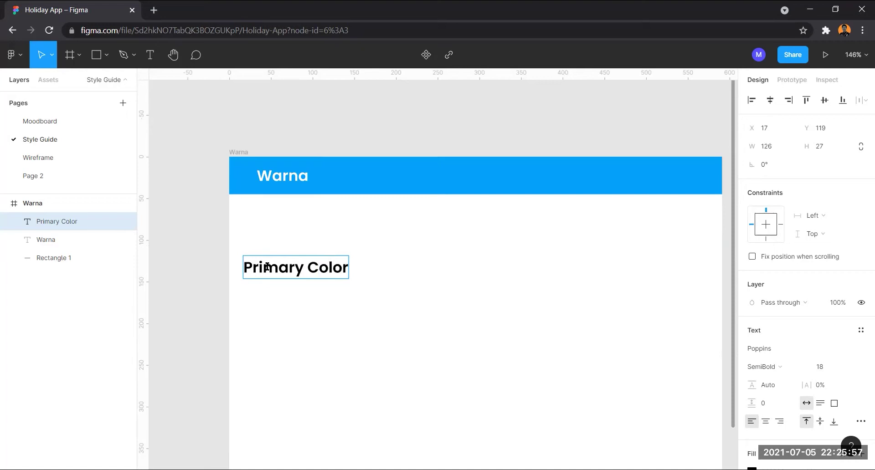
key(Escape)
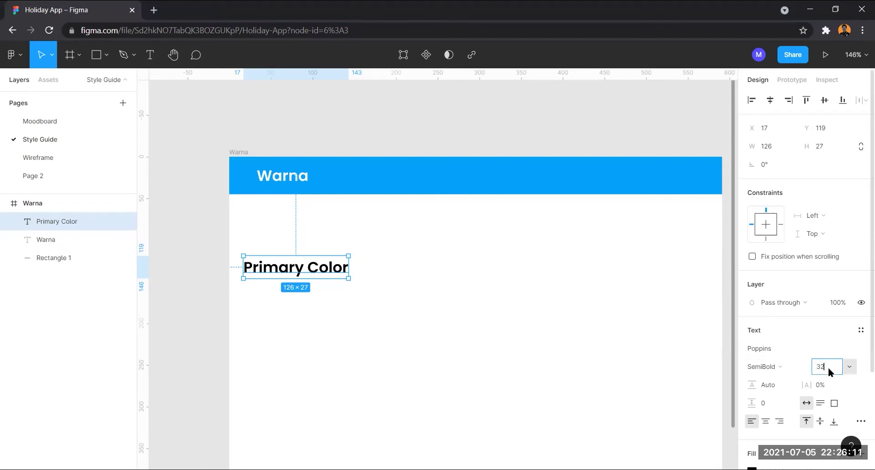
Step: Set the Primary Color text's font size to 32
text(2)
key(Return)
click(528, 327)
scroll(527, 325, down, 5)
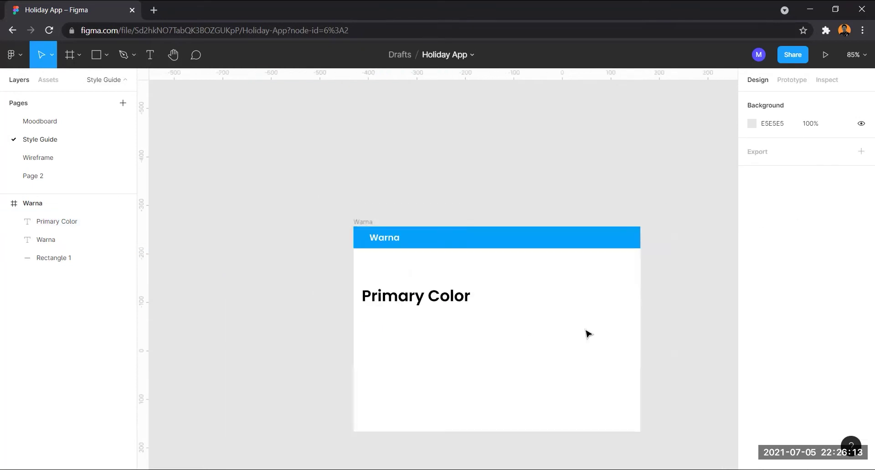
scroll(502, 306, right, 3)
scroll(285, 273, up, 5)
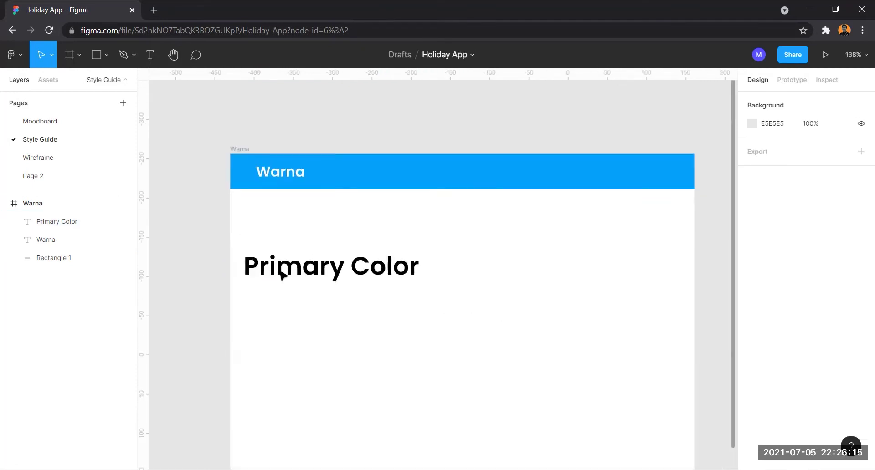
Step: Set the Primary Color text's font size to 18
scroll(280, 273, up, 1)
click(280, 273)
click(825, 367)
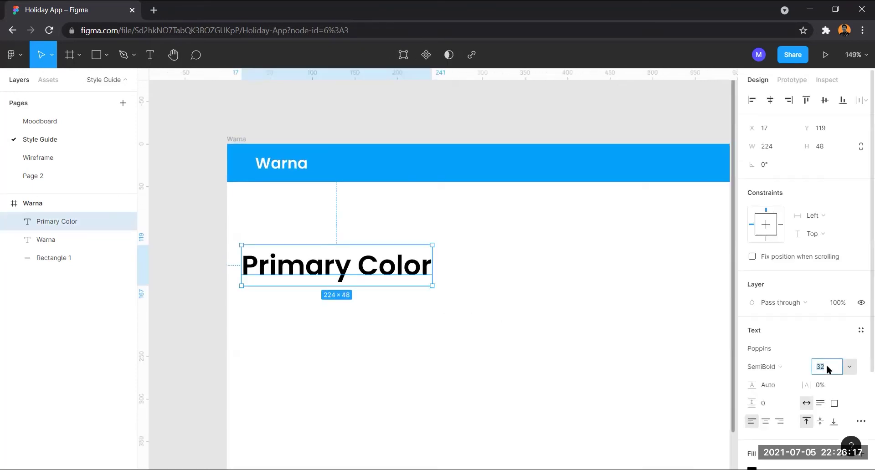
text(12)
key(Return)
key(Up)
key(Up)
key(Up)
key(Up)
key(Up)
key(Up)
key(Up)
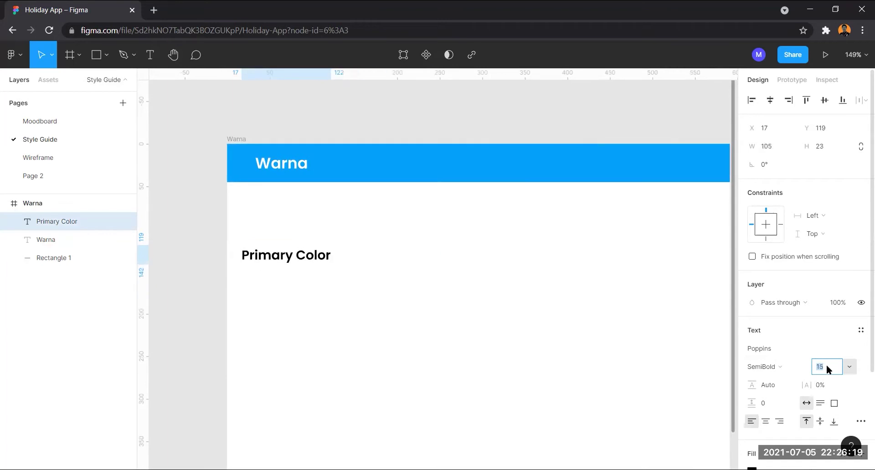
key(Down)
key(Down)
key(Up)
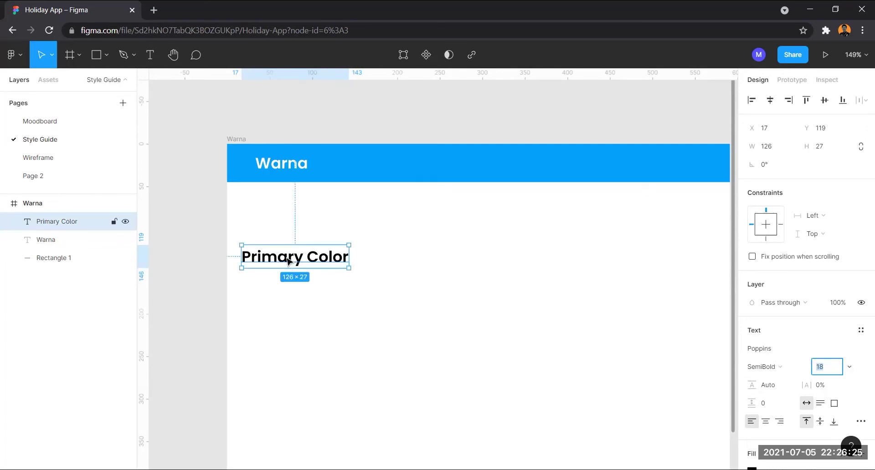
Step: Align the Primary Color text with the Warna title's left edge and shift both texts to X 30
drag(287, 261, 301, 256)
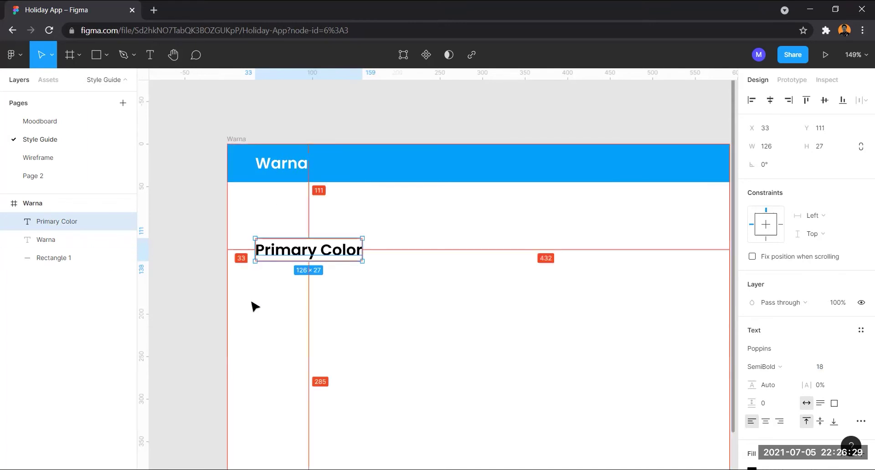
shift+click(283, 167)
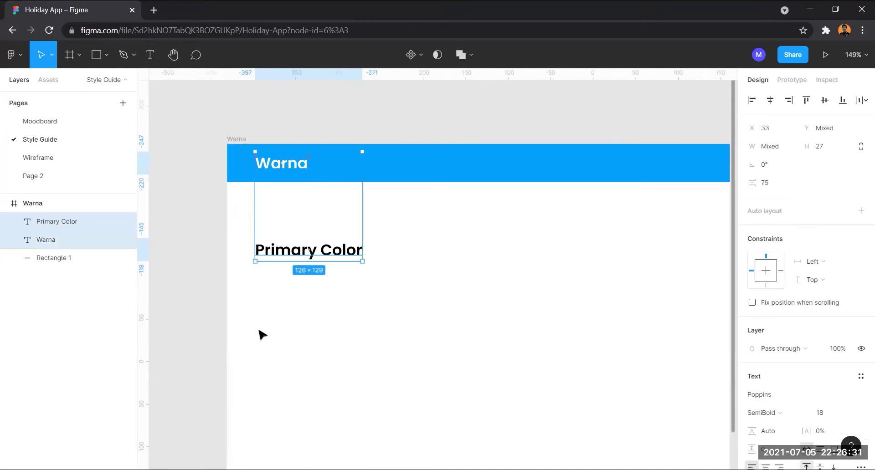
key(Left)
key(Left)
key(Left)
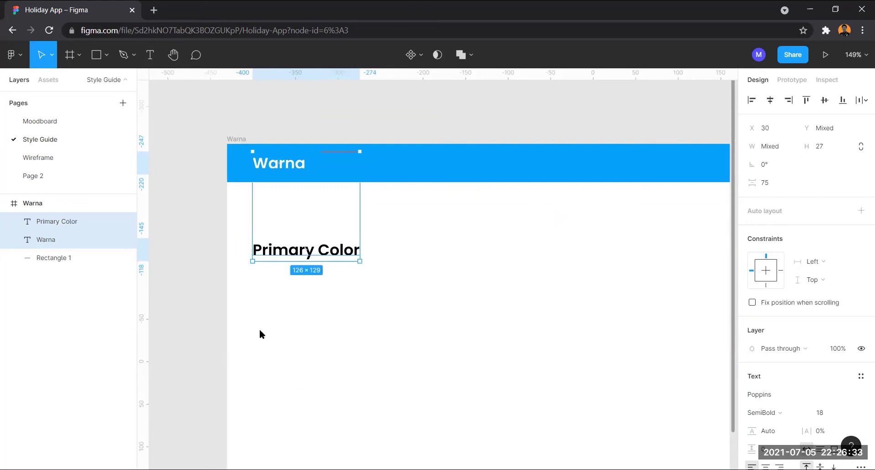
click(261, 335)
click(288, 251)
click(303, 297)
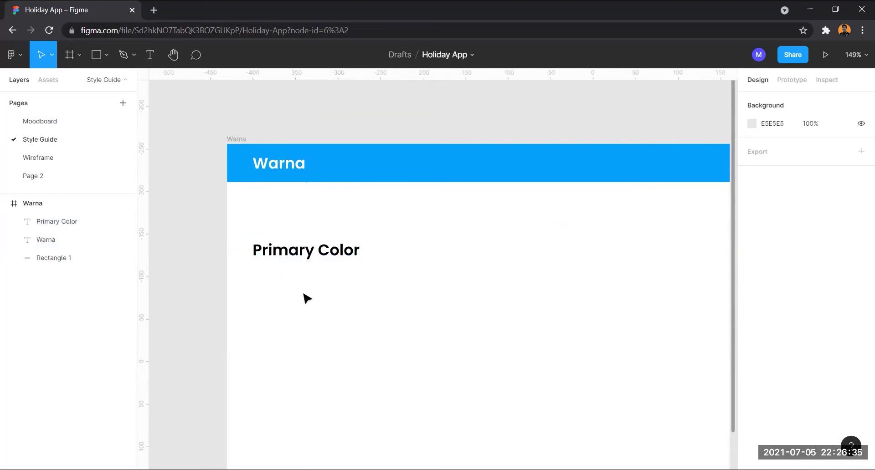
Step: Draw a square of about 113 × 113 in the white area beside the Primary Color text
scroll(303, 297, down, 2)
drag(313, 312, 277, 296)
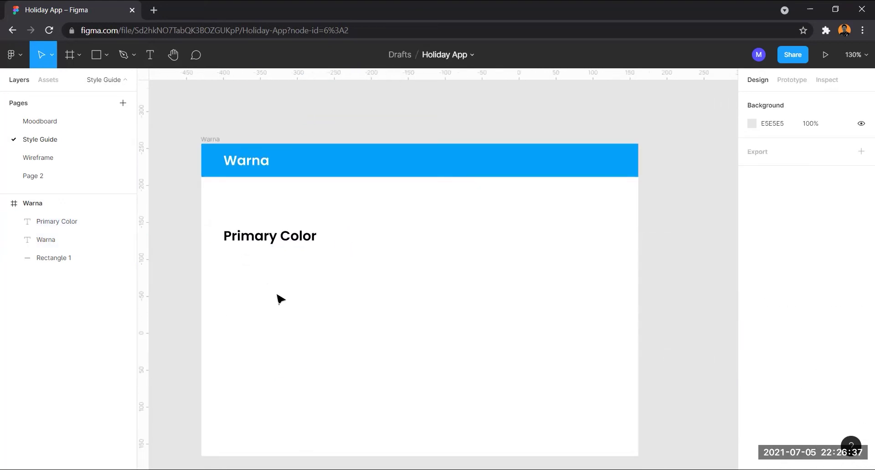
key(r)
mouse_move(330, 233)
mouse_down()
mouse_move(413, 315)
mouse_move(379, 289)
mouse_up()
key(Escape)
click(383, 289)
Step: Move the Primary Color text and the gray square together up closer to the blue header, with the square at Y 82
drag(444, 368, 291, 228)
drag(387, 277, 379, 249)
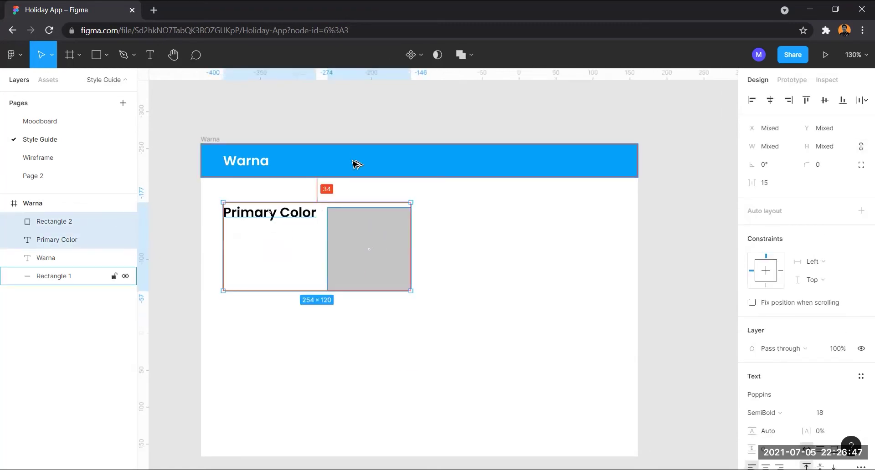
key(Up)
key(Up)
key(Up)
key(Up)
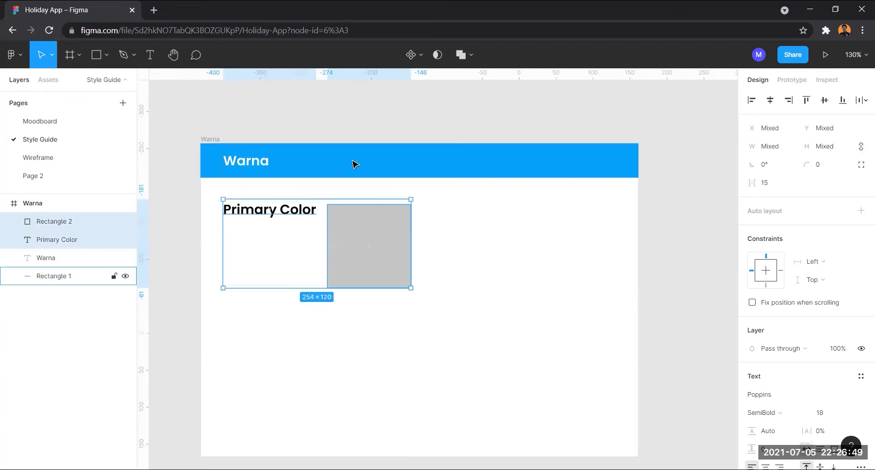
click(486, 273)
Step: Shift the gray square right to X 186 and set its corner radius to 5
drag(372, 254, 383, 255)
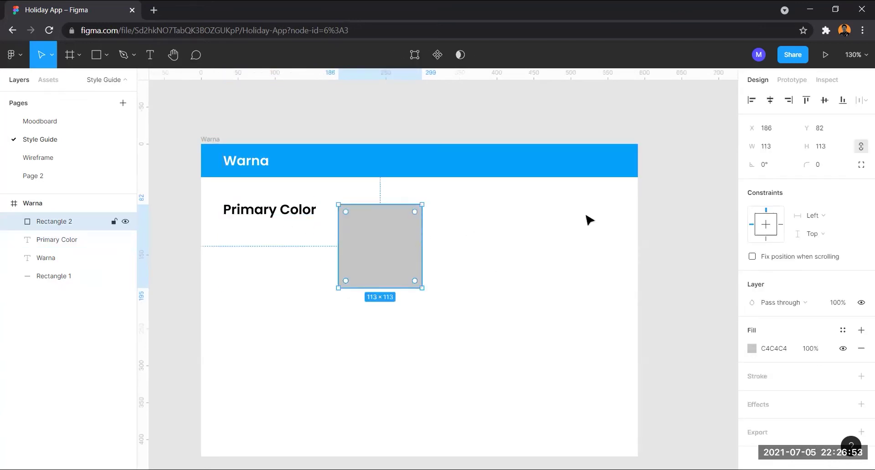
text(8)
key(Return)
click(470, 434)
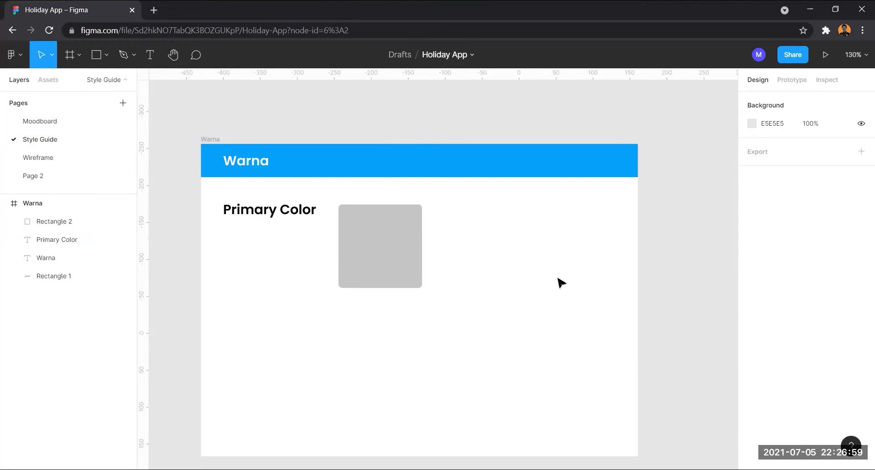
Step: Set the rounded square's fill colour to 2277FE
click(386, 256)
click(769, 349)
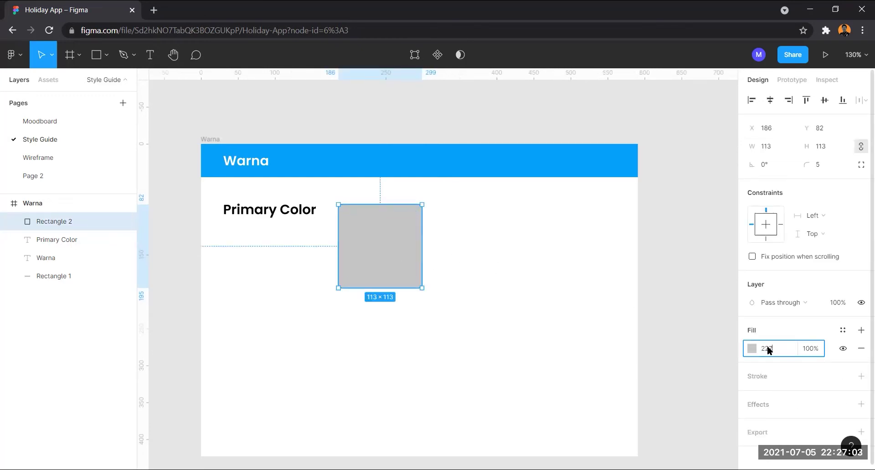
text(2277FE)
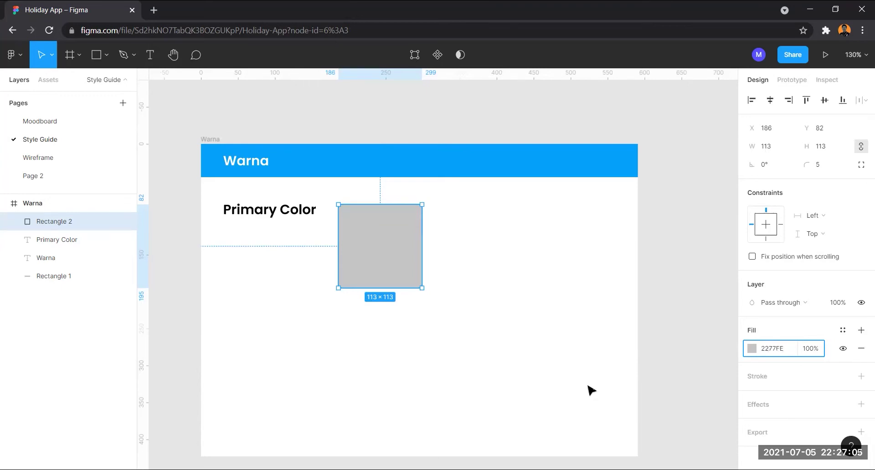
click(377, 358)
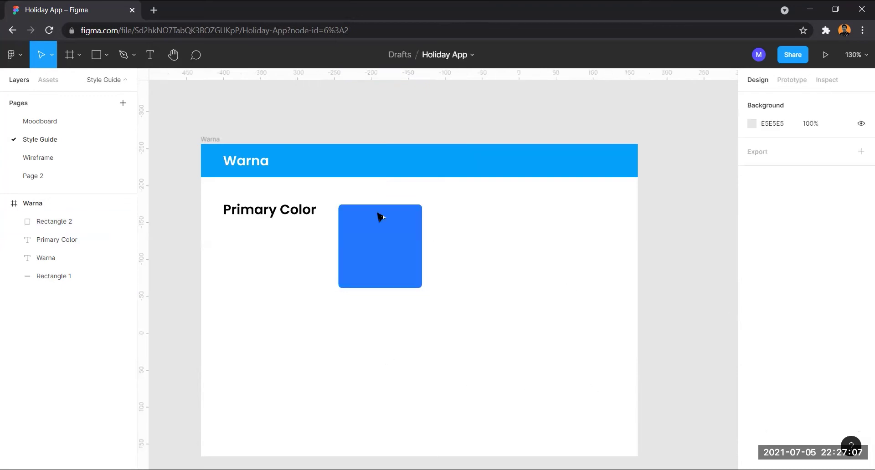
click(353, 217)
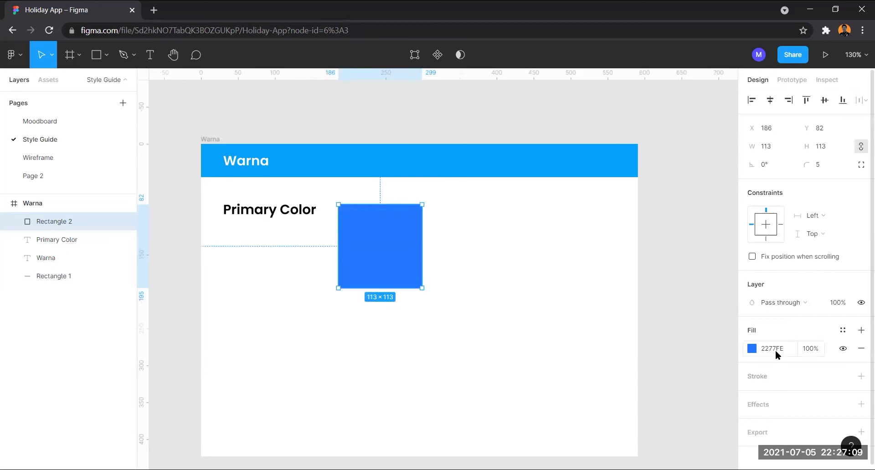
click(395, 322)
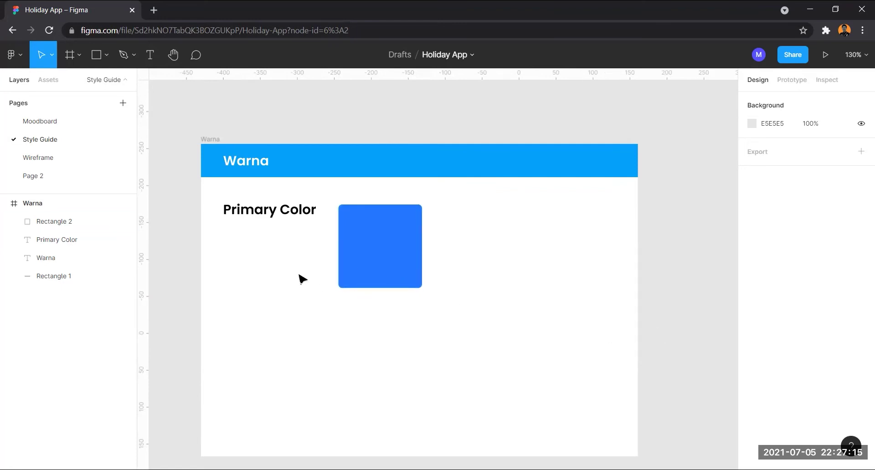
Step: Add the text "Primary colors" just below the blue square
click(398, 271)
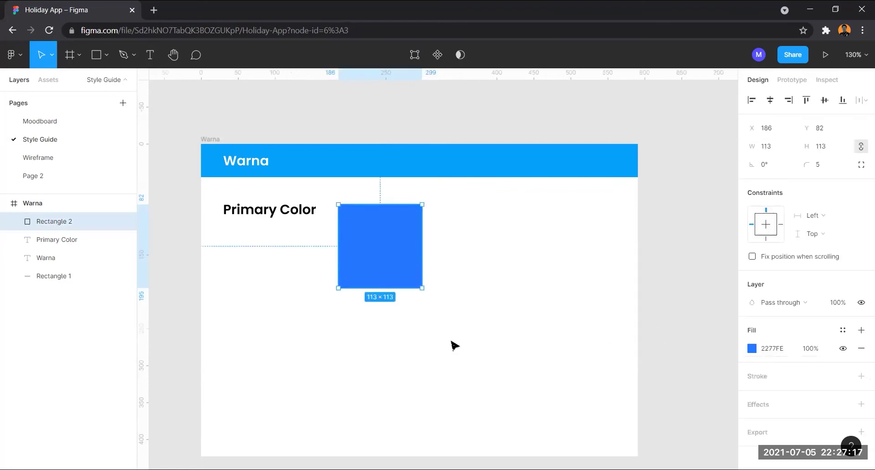
scroll(388, 338, down, 3)
scroll(373, 336, up, 5)
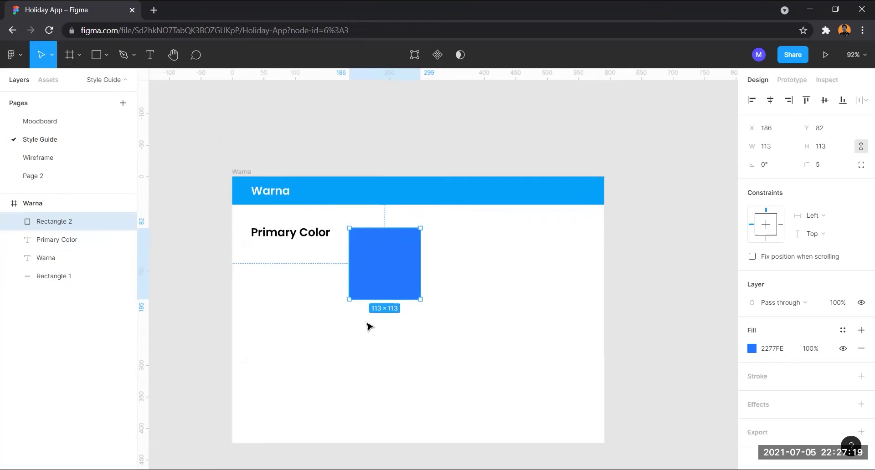
key(t)
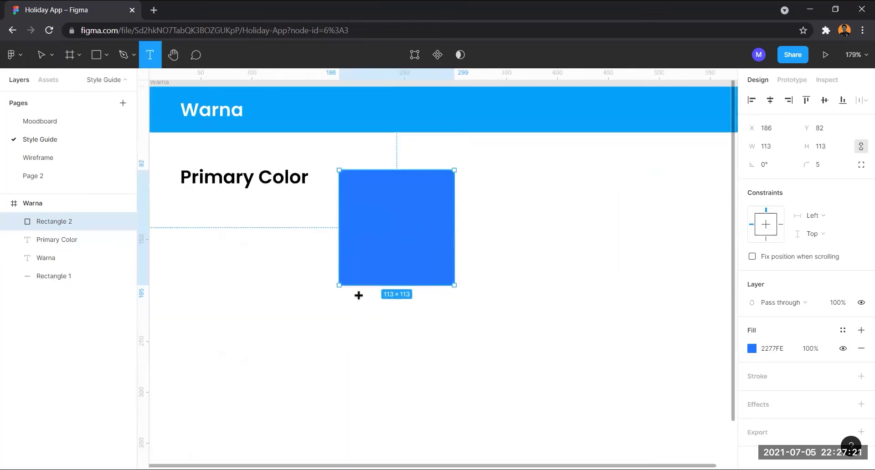
scroll(357, 293, up, 2)
click(358, 292)
text(Pro)
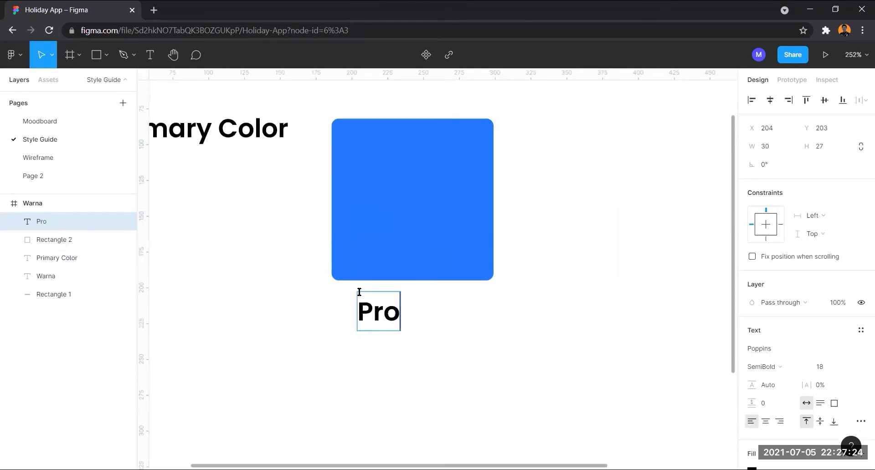
key(BackSpace)
text(imary colr)
key(BackSpace)
text(r)
key(BackSpace)
text(ors)
key(Escape)
click(283, 306)
Step: Change the section heading beside the blue square to "Brand Colors"
ctrl+scroll(243, 281, down, 3)
scroll(273, 281, left, 3)
ctrl+scroll(305, 282, up, 3)
click(410, 230)
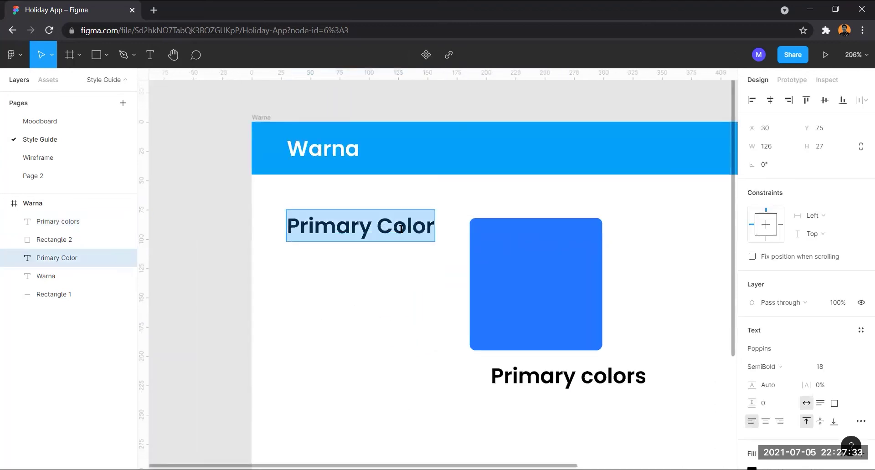
text(Brand C)
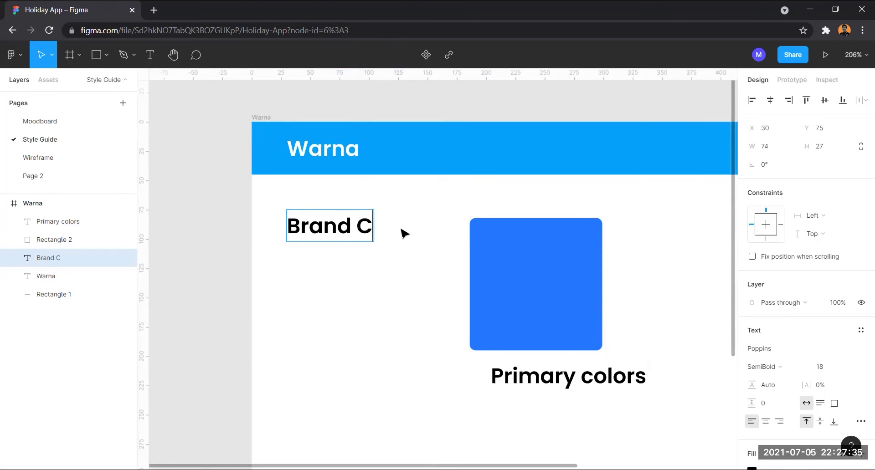
text(olors)
key(Escape)
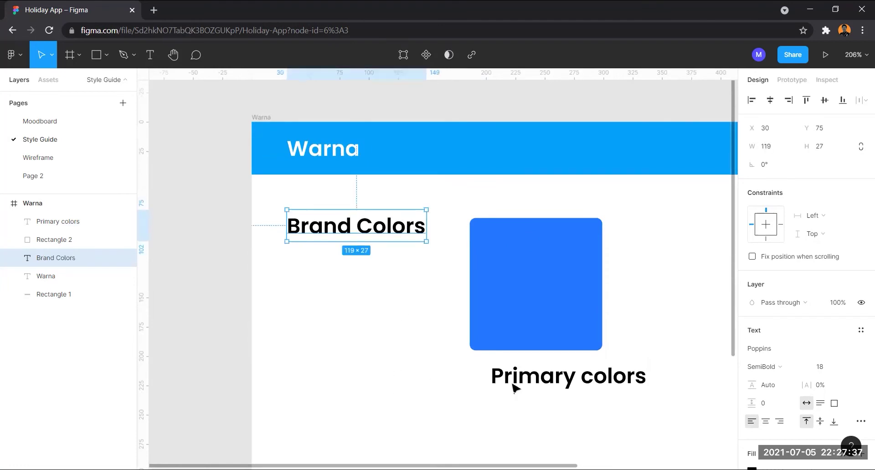
Step: Set the Primary colors label's font size to 10 and centre it beneath the blue square
click(514, 386)
click(828, 367)
text(8)
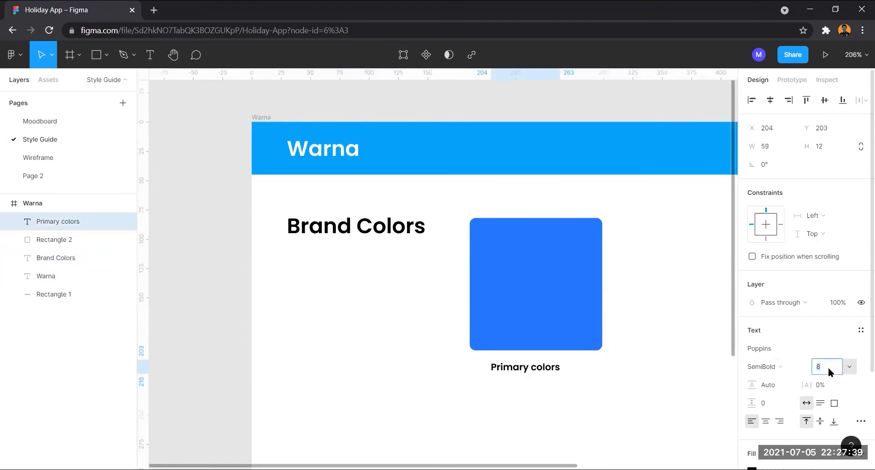
key(Return)
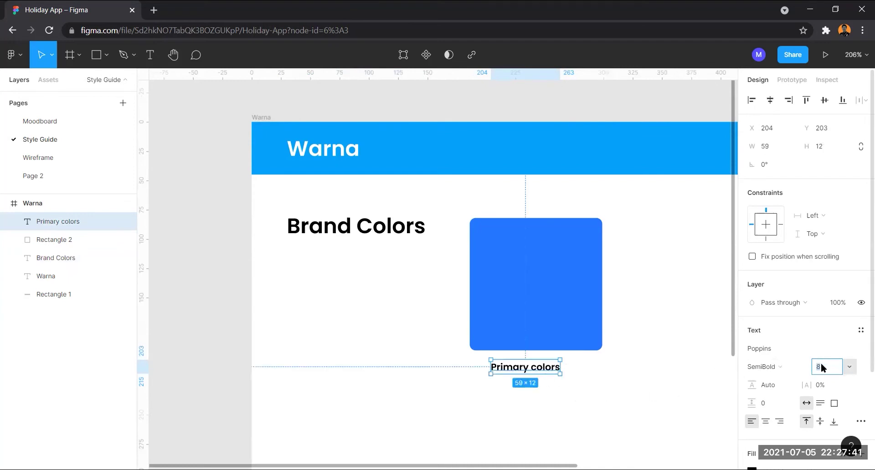
text(10)
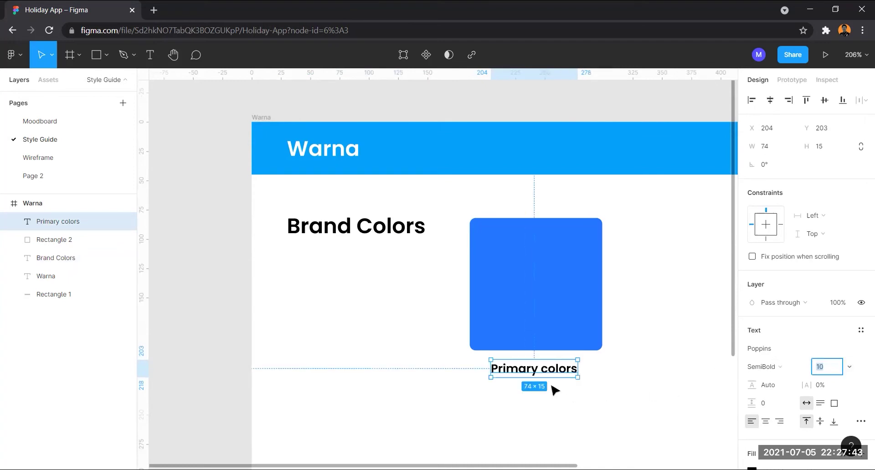
drag(527, 367, 538, 370)
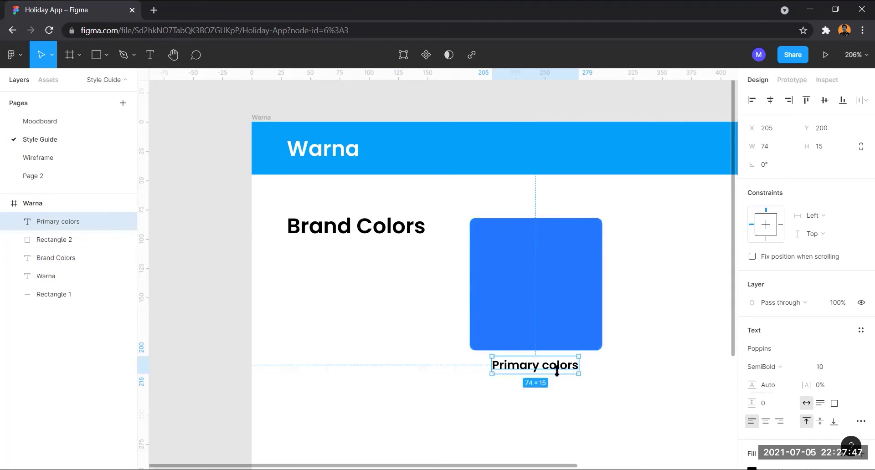
click(553, 387)
Step: Duplicate the Primary colors label and place the copy directly below the original at Y 211
click(535, 364)
key(ctrl+d)
drag(537, 365, 542, 382)
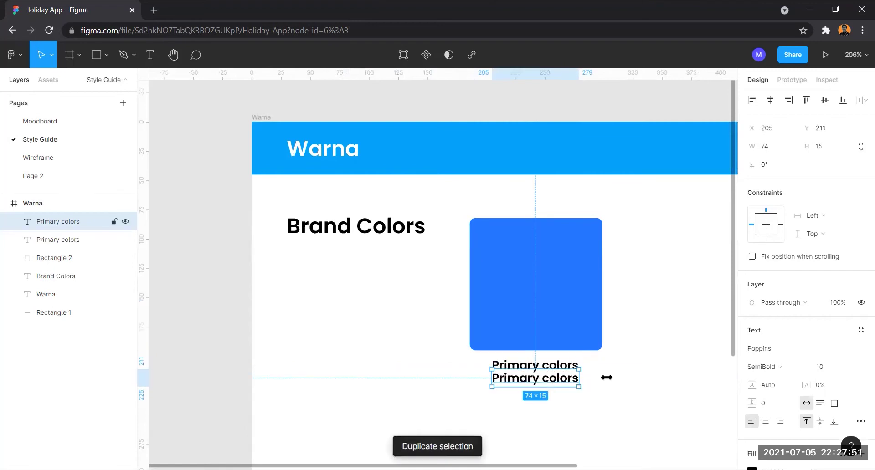
Step: Set the duplicated label to font size 8 and Medium weight, and centre it under the original label
click(823, 366)
text(9)
key(Return)
text(8)
key(Return)
click(791, 369)
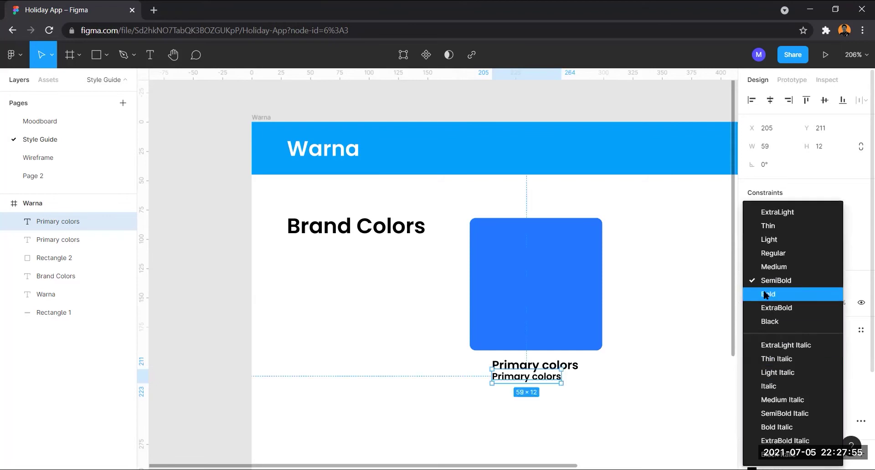
click(769, 267)
drag(523, 376, 537, 385)
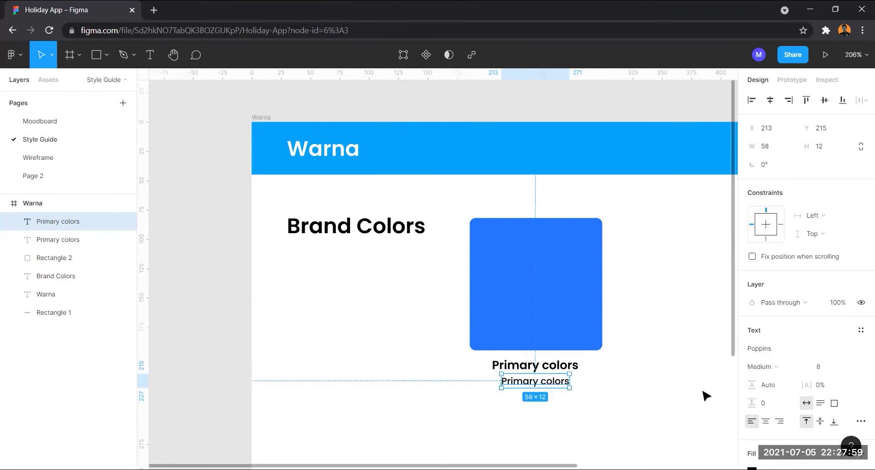
Step: Replace the duplicated label's text with the square's hex code "#2277FE" and centre it under the Primary colors label
click(566, 334)
click(773, 348)
key(ctrl+c)
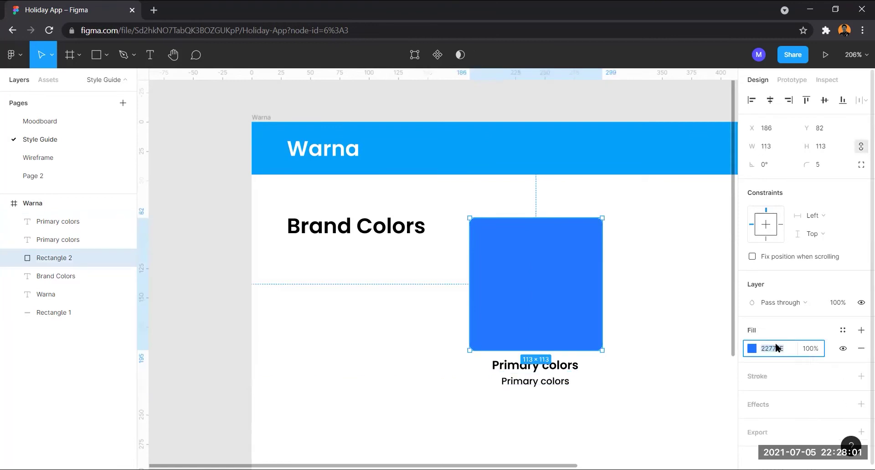
double_click(544, 382)
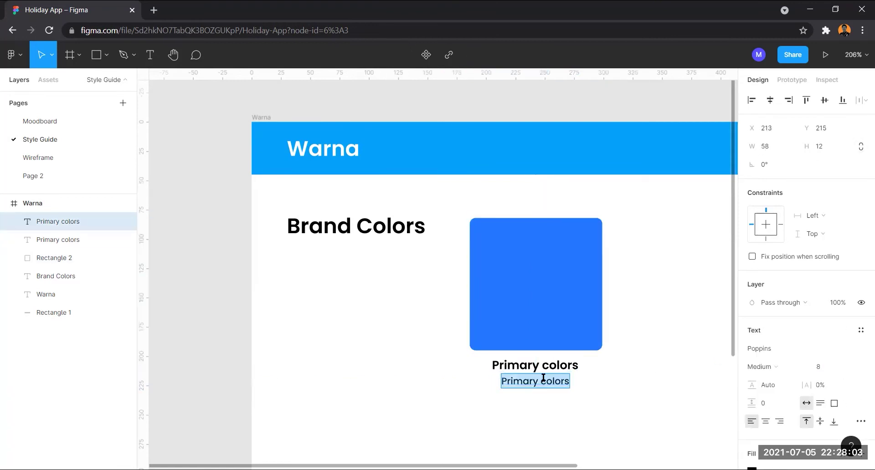
text(#)
key(ctrl+v)
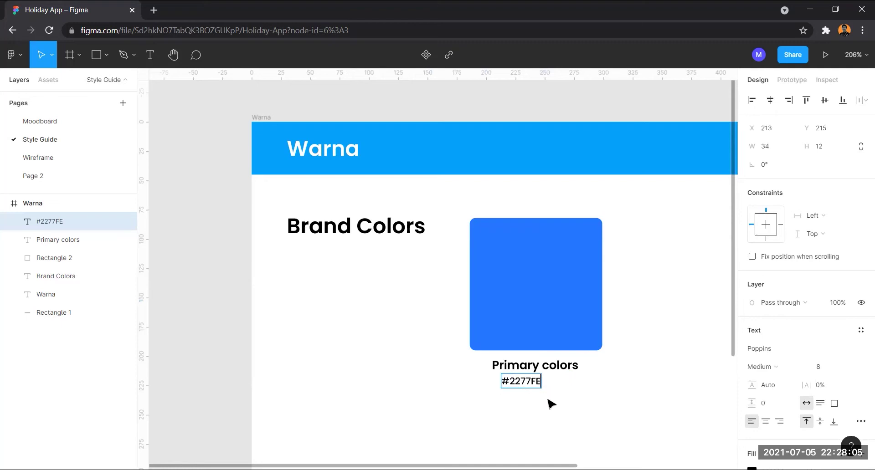
key(Escape)
drag(527, 386, 542, 387)
click(606, 396)
scroll(606, 396, down, 5)
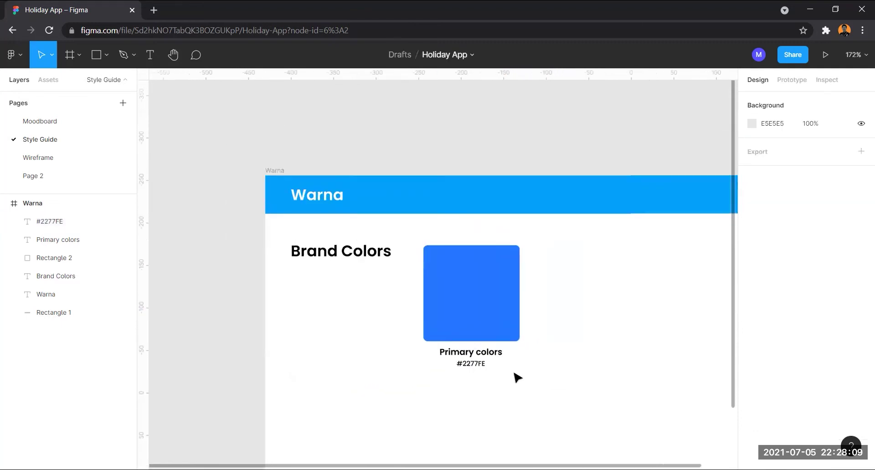
Step: Duplicate the blue square with its two labels and place the copy beside the original at X 317, top-aligned
scroll(506, 382, down, 3)
scroll(499, 376, up, 2)
drag(541, 373, 374, 267)
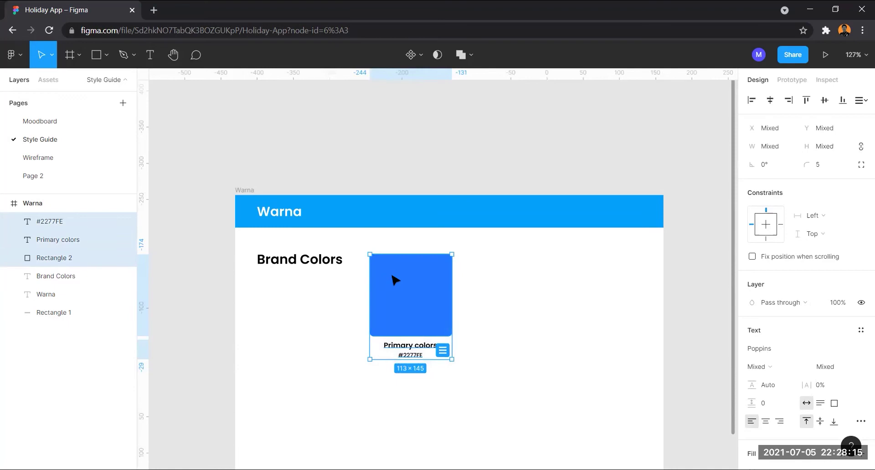
key(ctrl+d)
drag(416, 289, 490, 289)
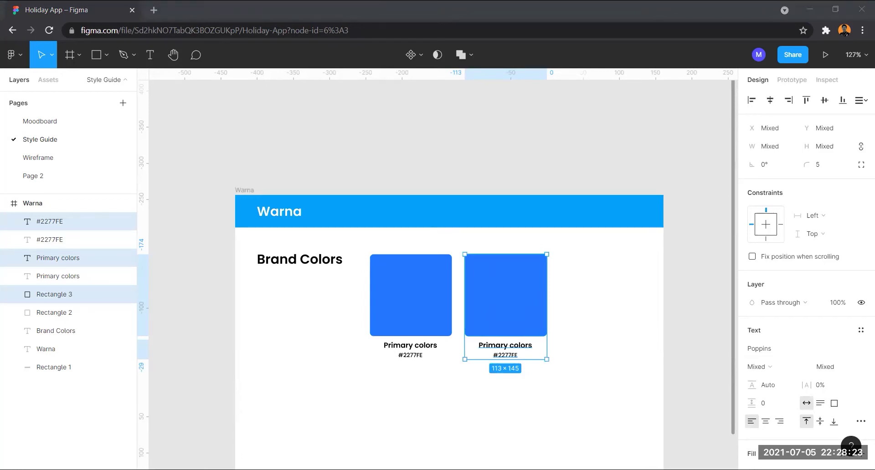
click(572, 318)
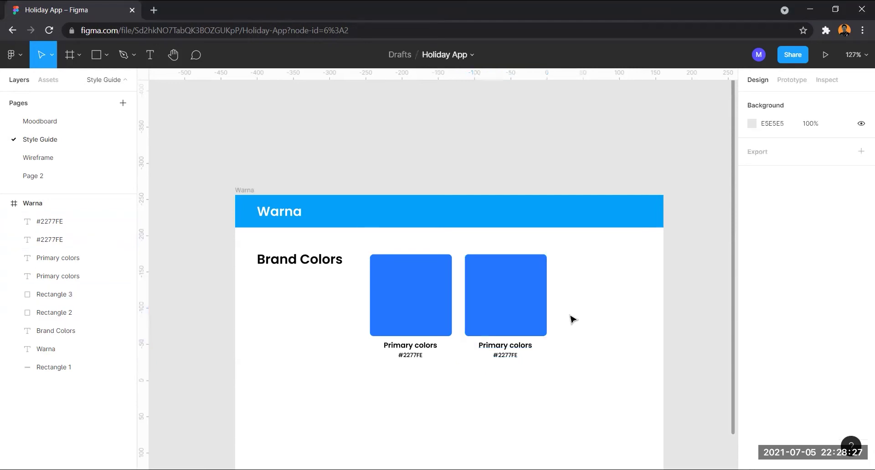
Step: Set the fill of the duplicated square to the yellow FFC833
click(490, 309)
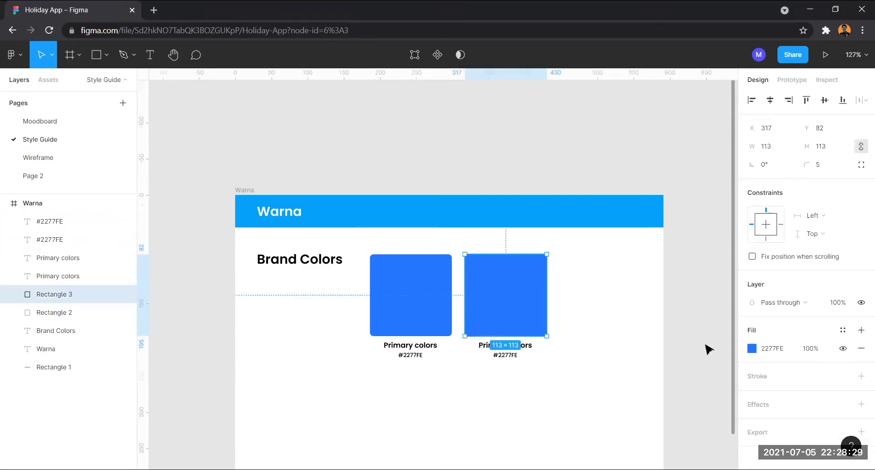
click(772, 349)
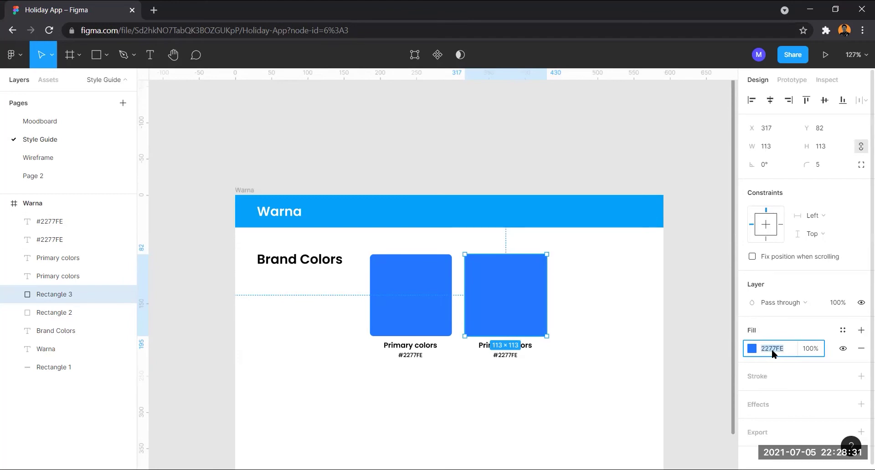
text(F)
text(FC)
text(83D)
click(485, 366)
click(524, 288)
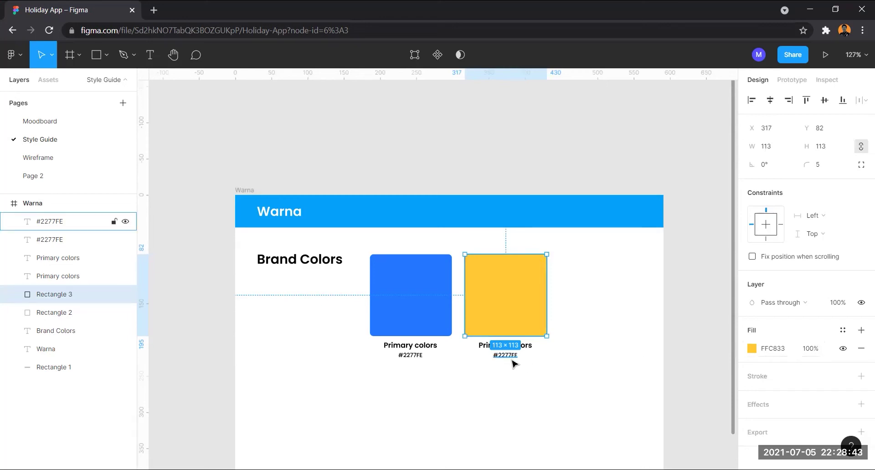
Step: Change the label under the yellow square to "Secondary colors" and centre it beneath the square
scroll(512, 359, up, 3)
click(517, 344)
double_click(516, 346)
drag(512, 345, 463, 347)
text(Se)
text(condary)
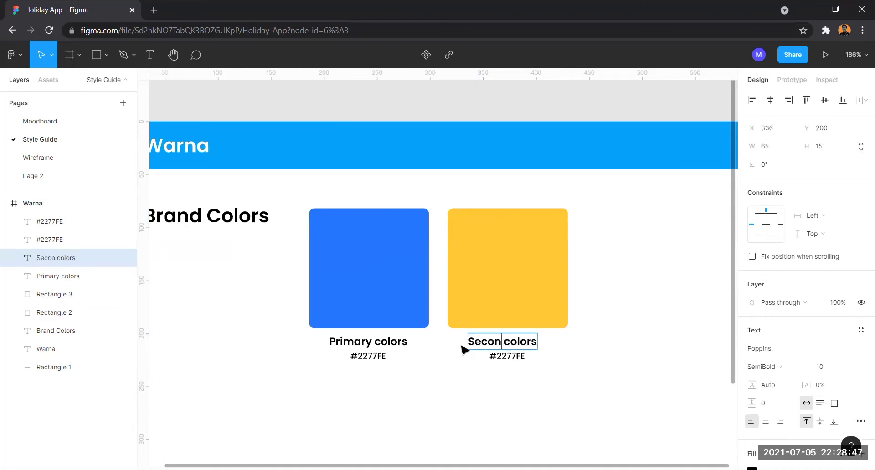
key(Escape)
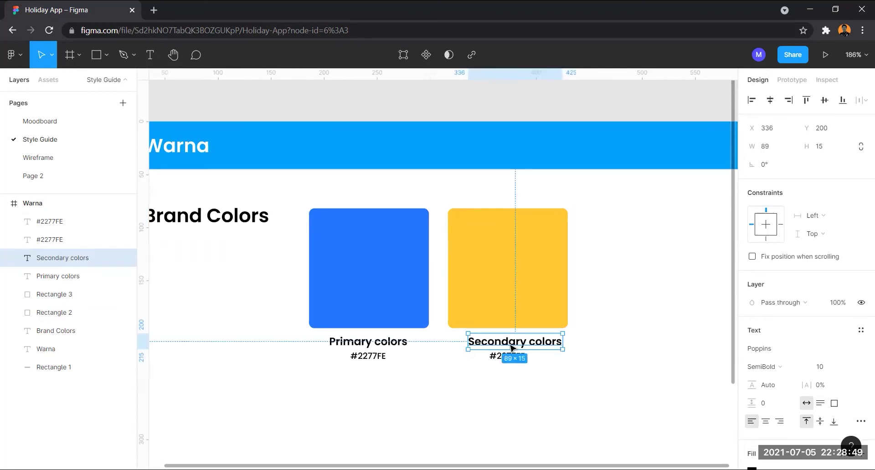
drag(509, 349, 509, 344)
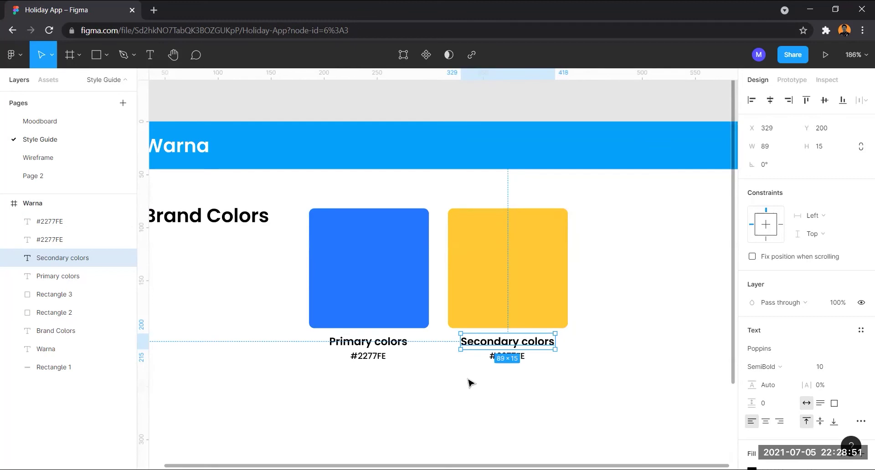
click(469, 381)
Step: Set the text colour of the Brand Colors heading to 232424
scroll(451, 389, down, 3)
scroll(383, 381, up, 2)
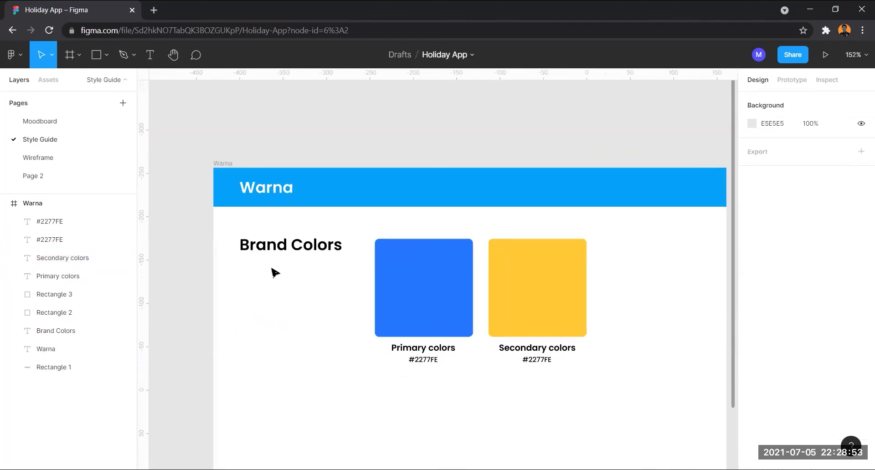
click(288, 244)
scroll(851, 400, down, 1)
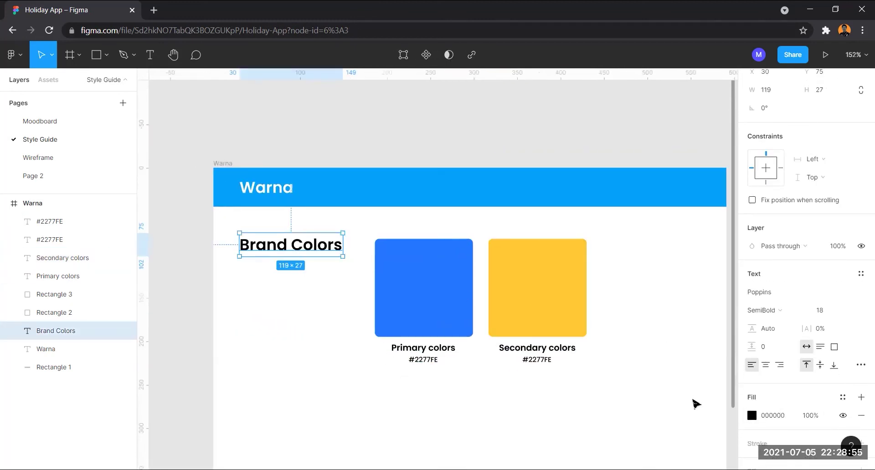
click(769, 416)
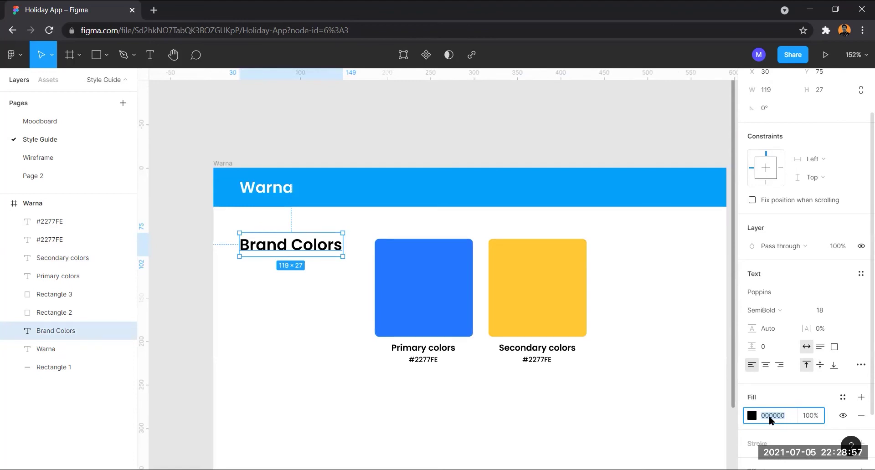
text(232424)
key(Return)
Step: Set the text colour of both the Primary colors and Secondary colors labels to 232424
click(444, 350)
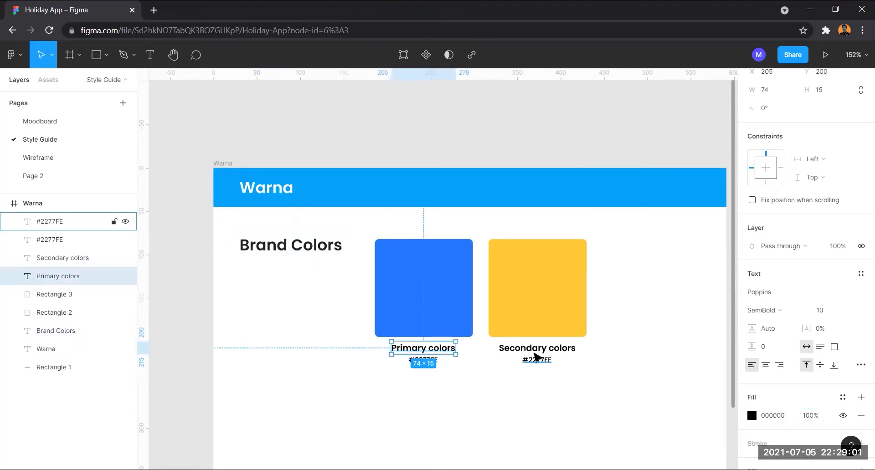
shift+click(536, 351)
click(770, 462)
text(2)
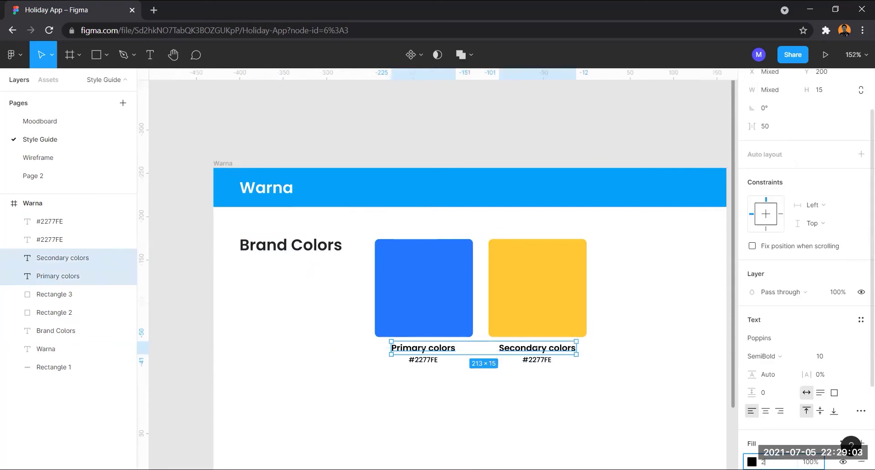
text(32424)
key(Return)
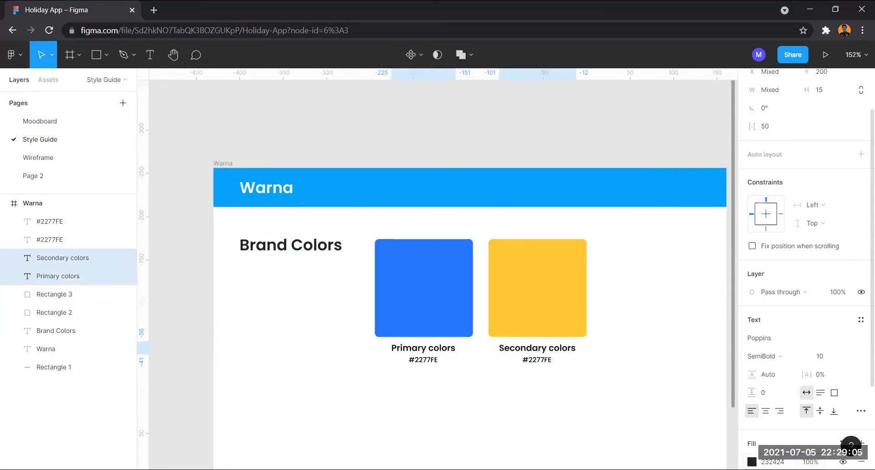
click(543, 402)
Step: Change the text colour of both hex code labels under the swatches to the grey 7B7777
scroll(453, 384, down, 5)
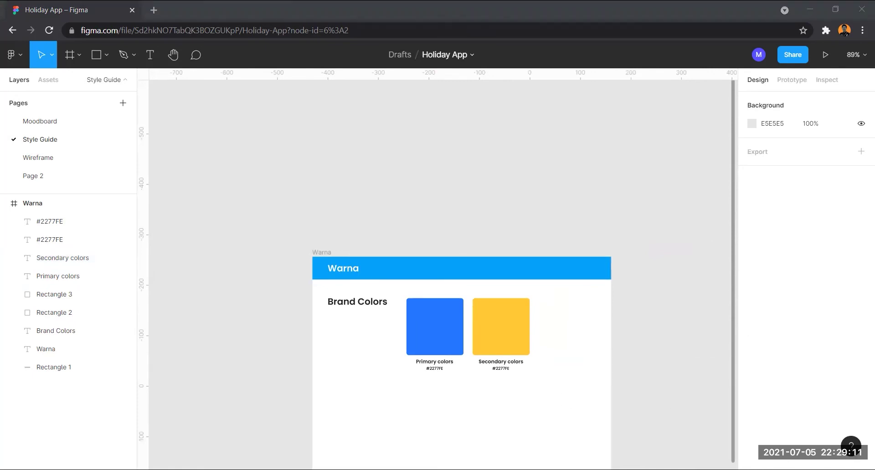
scroll(433, 369, up, 8)
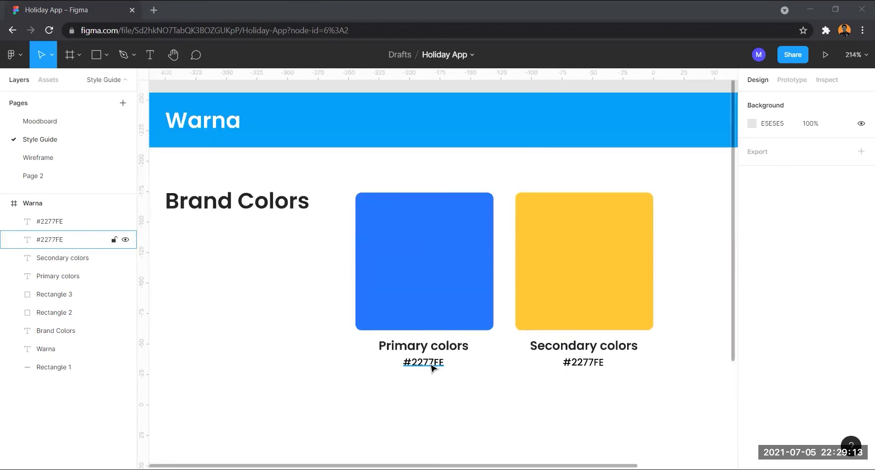
click(432, 368)
shift+click(588, 362)
scroll(816, 392, down, 3)
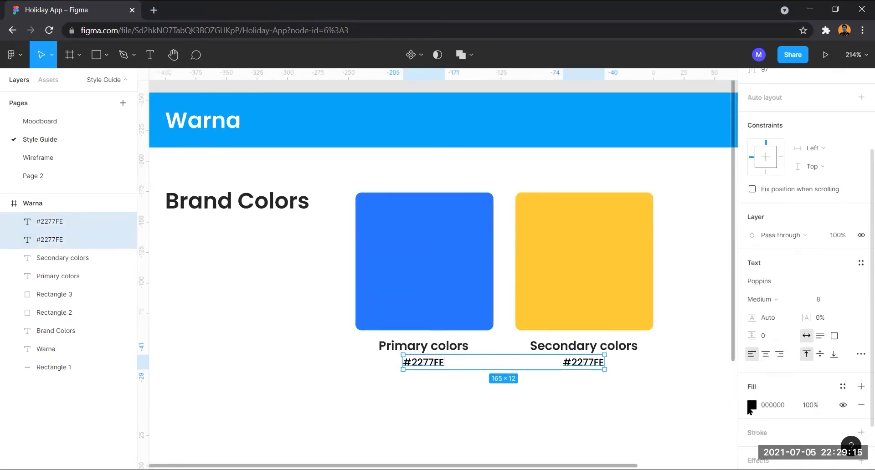
click(749, 408)
drag(611, 319, 608, 257)
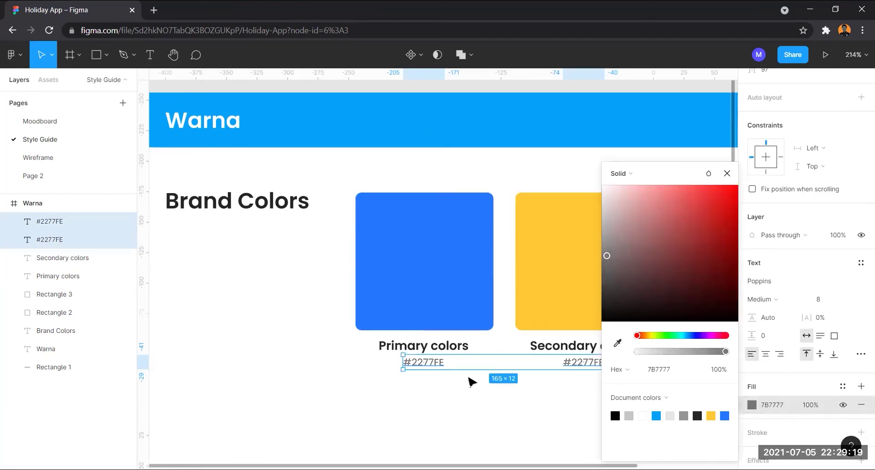
click(471, 383)
Step: Extend the bottom edge of the Warna frame downward to make the frame taller
scroll(470, 385, down, 3)
scroll(469, 401, down, 2)
scroll(460, 356, down, 4)
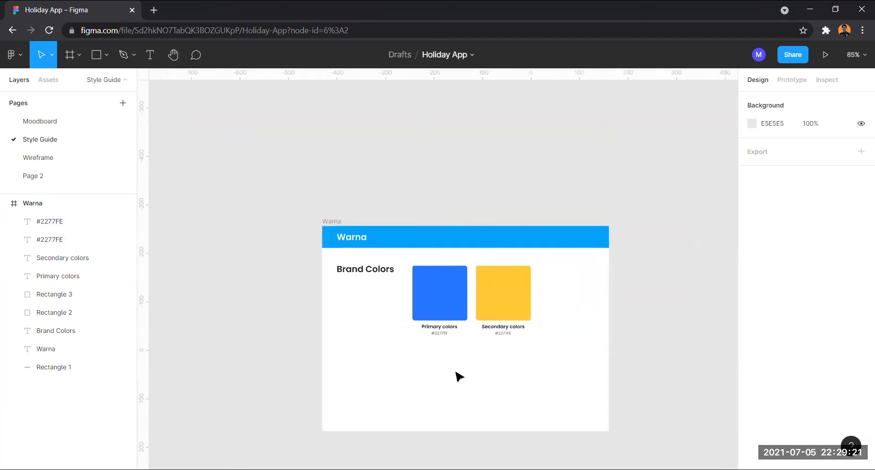
click(336, 196)
drag(439, 406, 442, 453)
click(299, 374)
scroll(347, 365, down, 2)
scroll(423, 306, down, 1)
scroll(418, 306, up, 1)
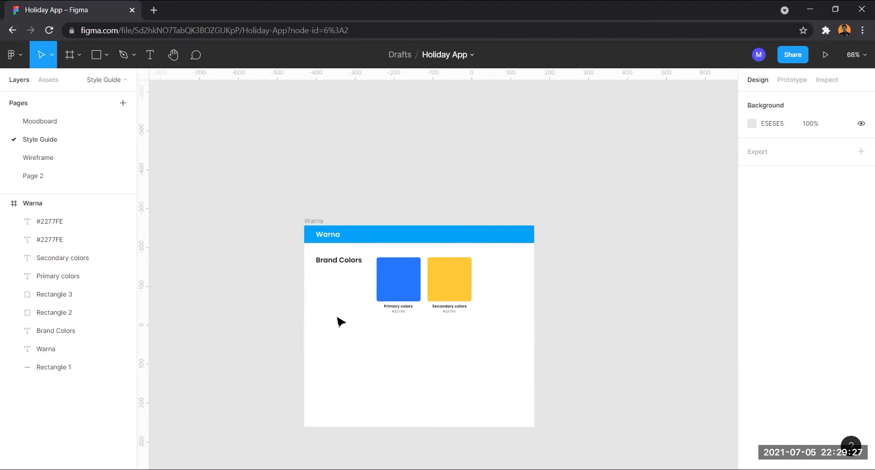
scroll(339, 319, up, 3)
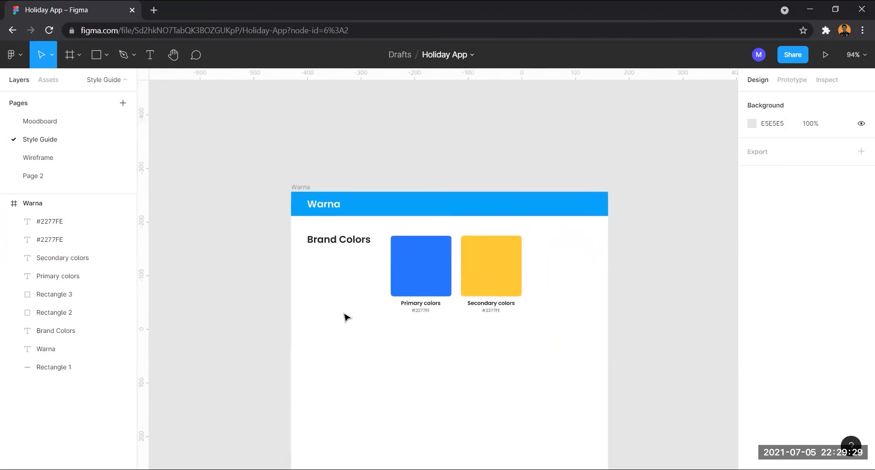
scroll(345, 316, down, 3)
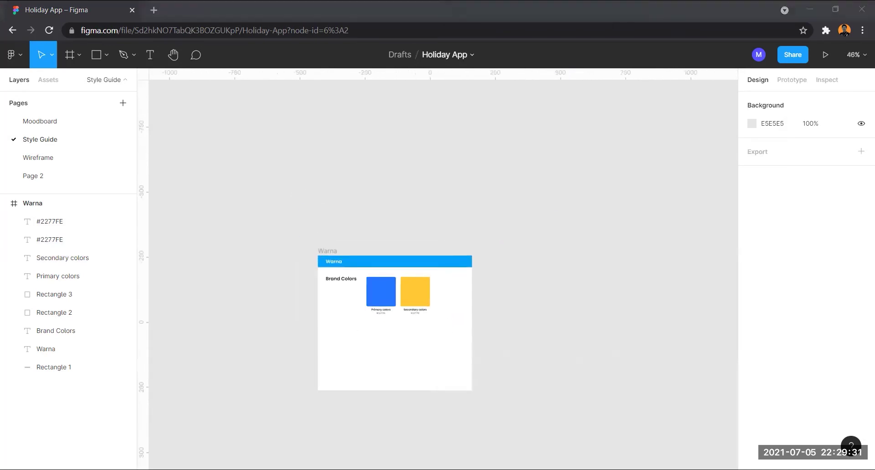
Step: Create a colour style named "Primary color" from the blue square's fill
scroll(313, 317, up, 3)
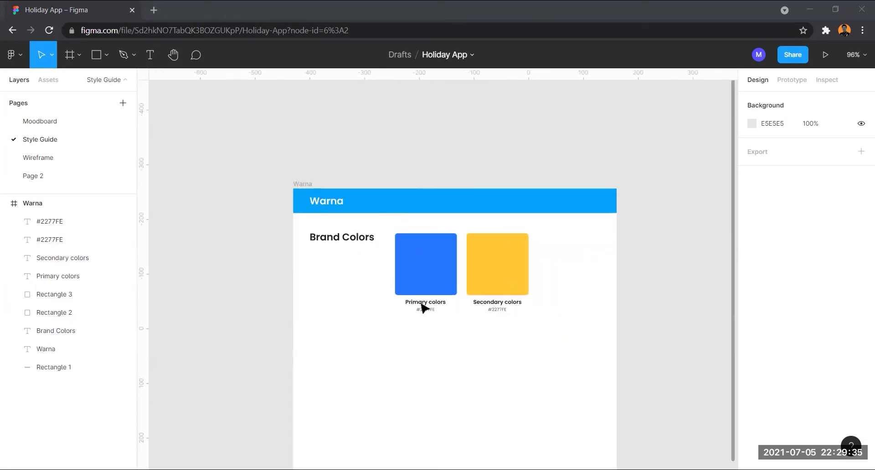
scroll(432, 278, up, 3)
click(435, 274)
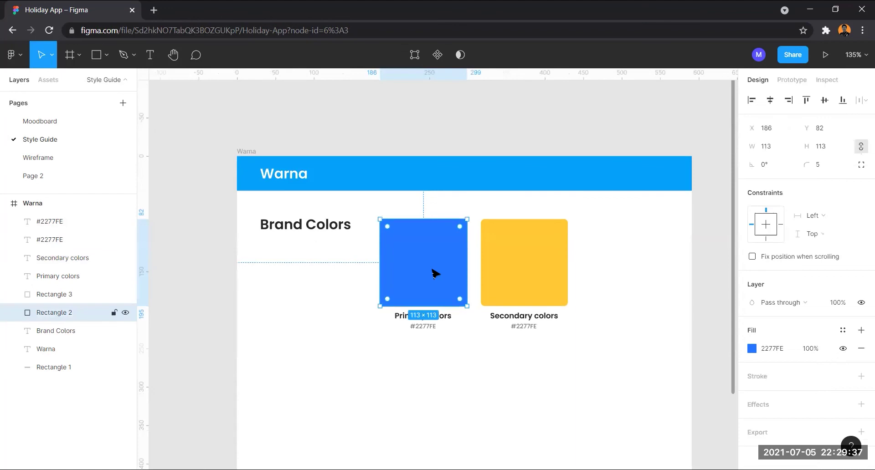
click(843, 331)
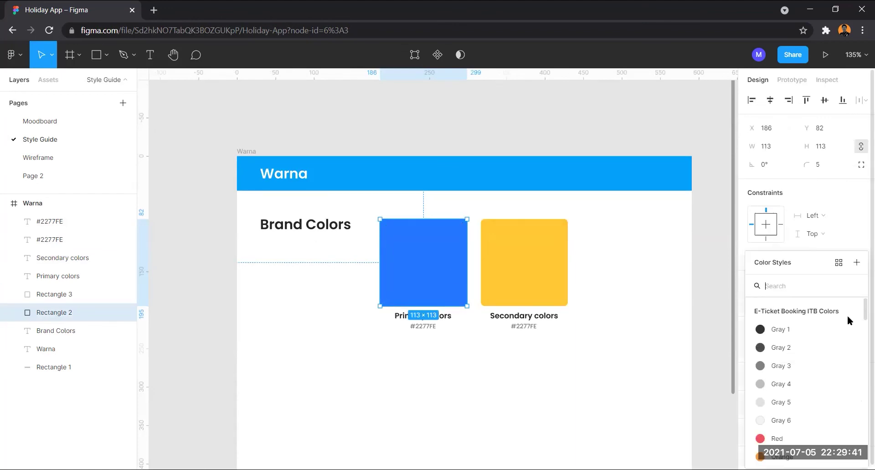
click(857, 264)
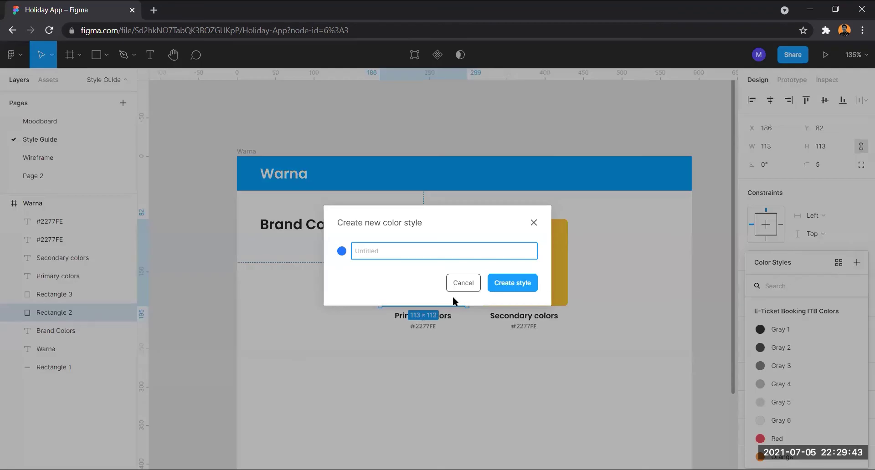
text(Primary color)
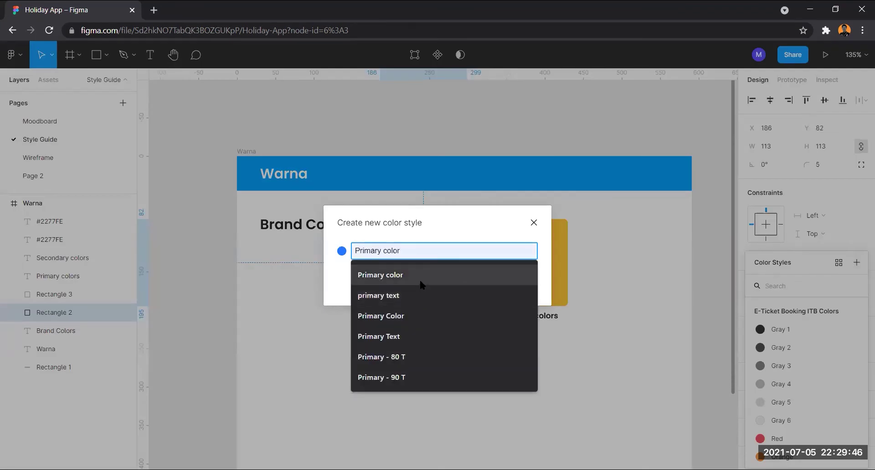
click(418, 275)
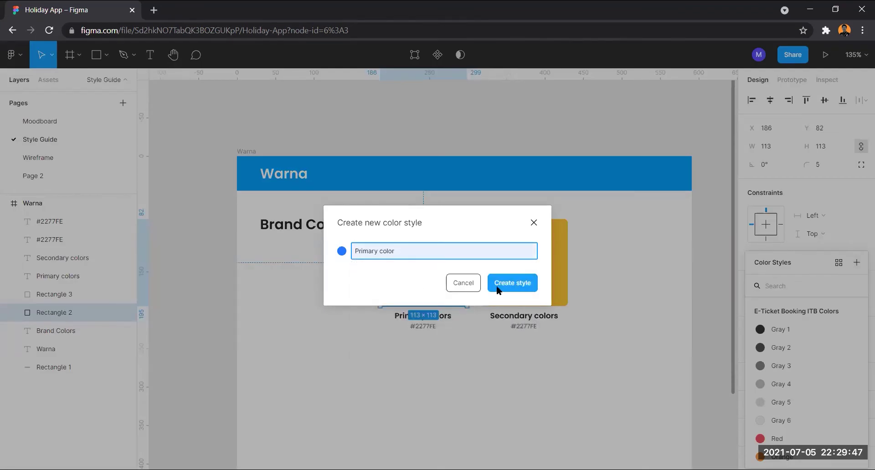
click(507, 287)
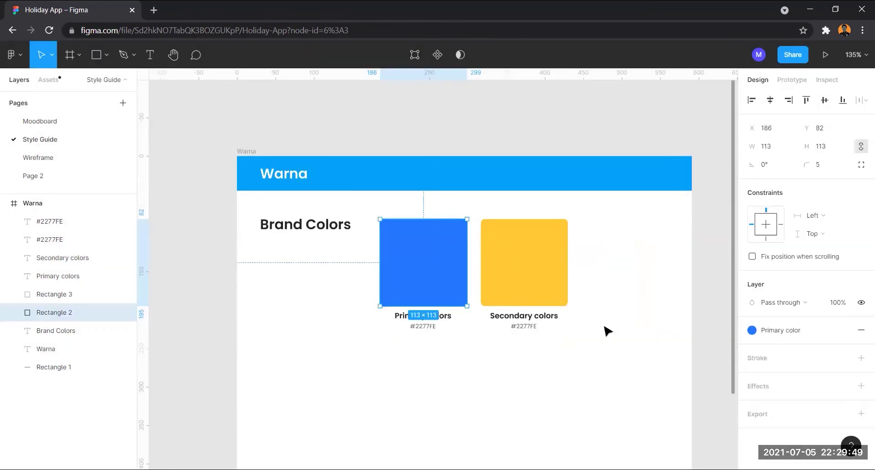
Step: Create a colour style named "Secondary Color" from the yellow square's fill
click(541, 285)
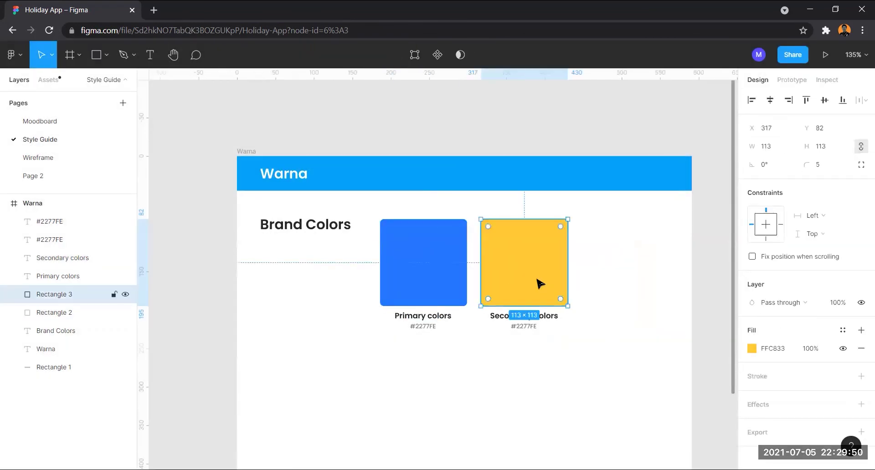
click(843, 330)
click(857, 265)
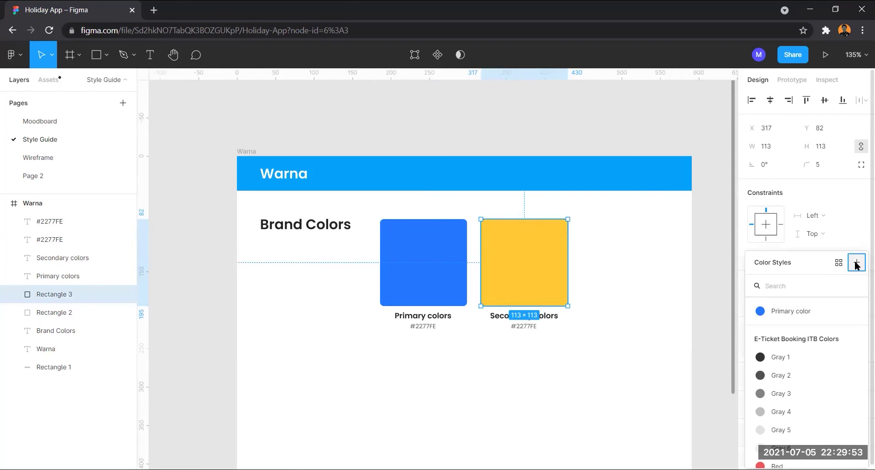
text(Secondary Color)
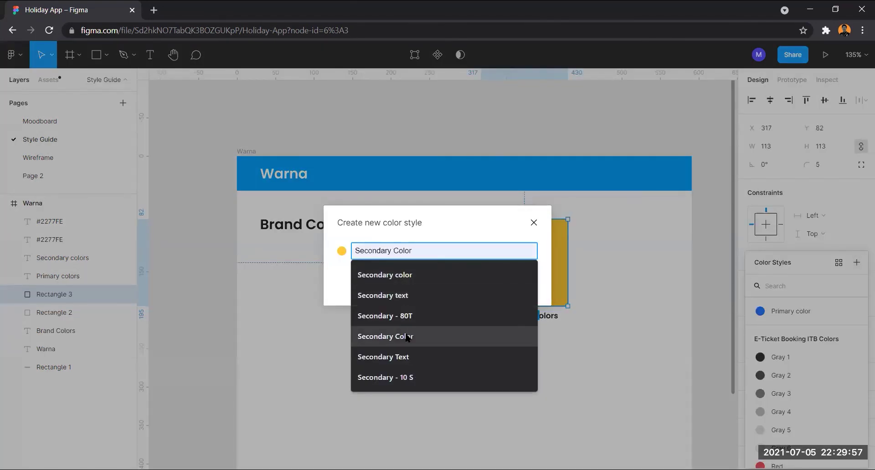
click(410, 338)
click(512, 283)
Step: Group the blue square with its Primary colors label and hex code
click(451, 385)
drag(449, 379, 391, 247)
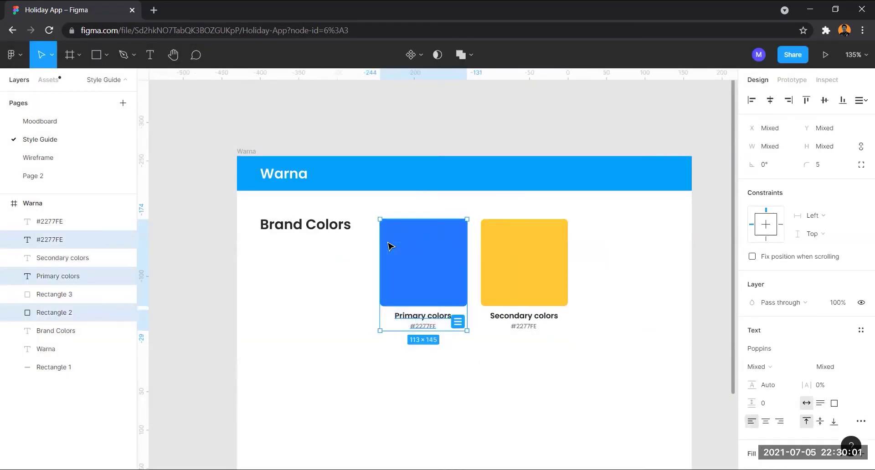
key(ctrl+g)
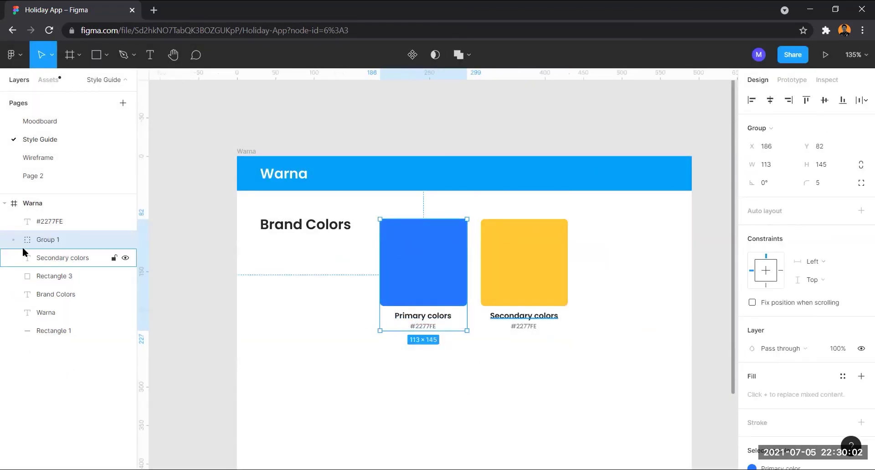
Step: Rename the group holding the blue square and its labels as "Primary Colors"
double_click(63, 238)
text(Primary Colors)
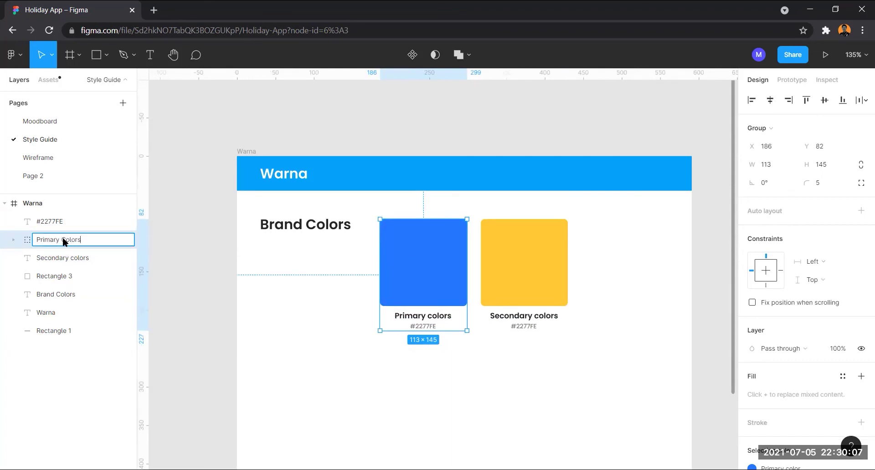
click(451, 350)
Step: Group the yellow square with its Secondary colors label and hex code, and name the group "Secondary Colors"
drag(549, 360, 483, 237)
key(ctrl+g)
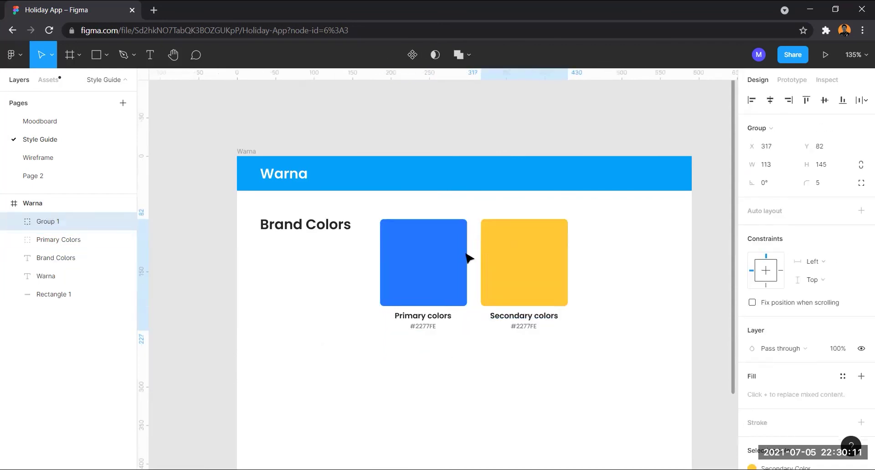
double_click(54, 222)
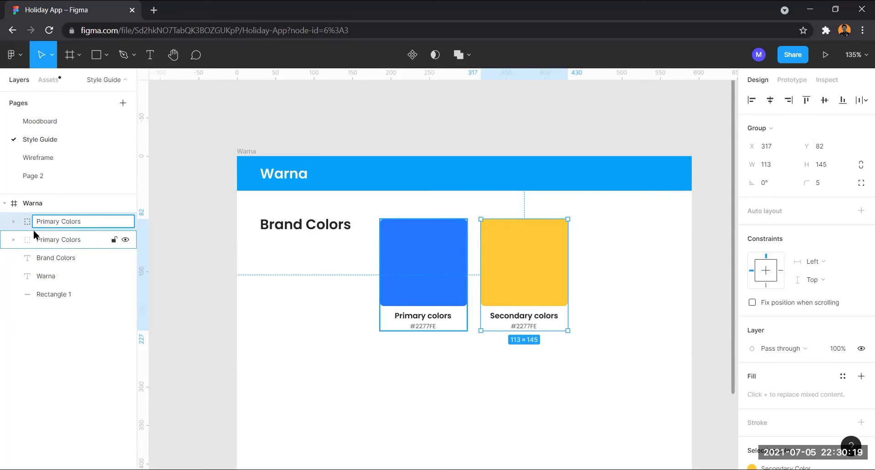
double_click(57, 220)
text(Seconday)
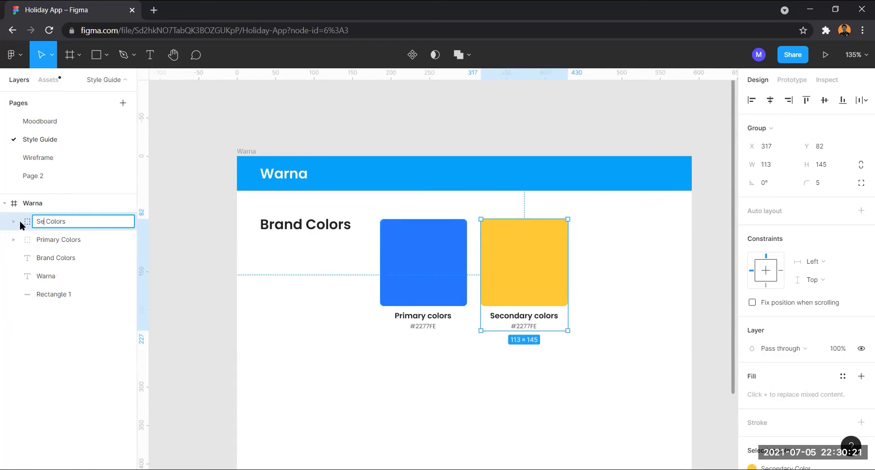
key(BackSpace)
text(ry)
click(368, 333)
Step: On the Wireframe page, apply the Primary color style to the Daftar button's background rectangle in the Daftar frame
scroll(367, 332, down, 1)
double_click(428, 277)
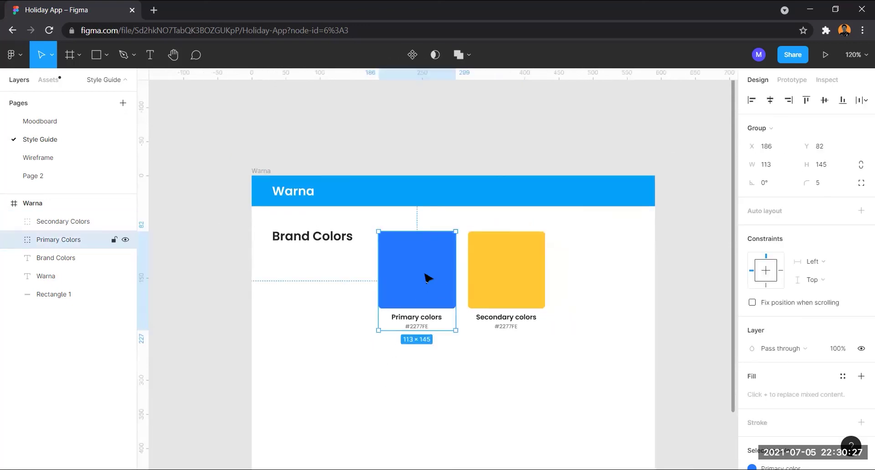
click(45, 158)
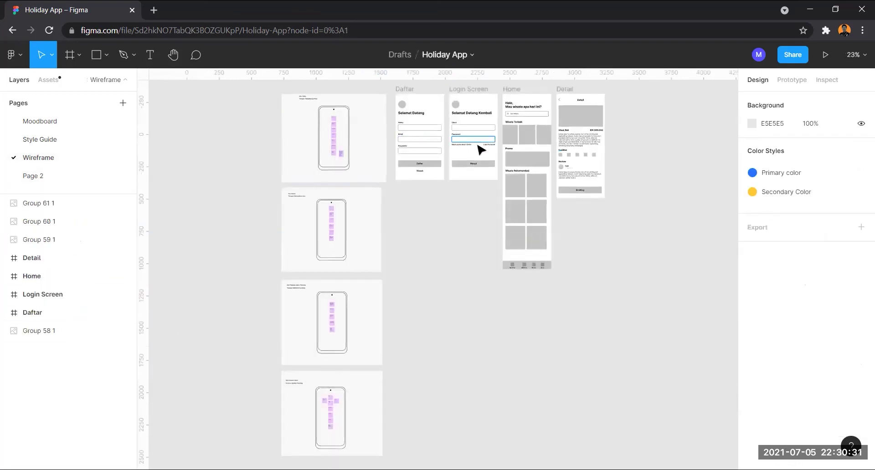
scroll(433, 142, up, 5)
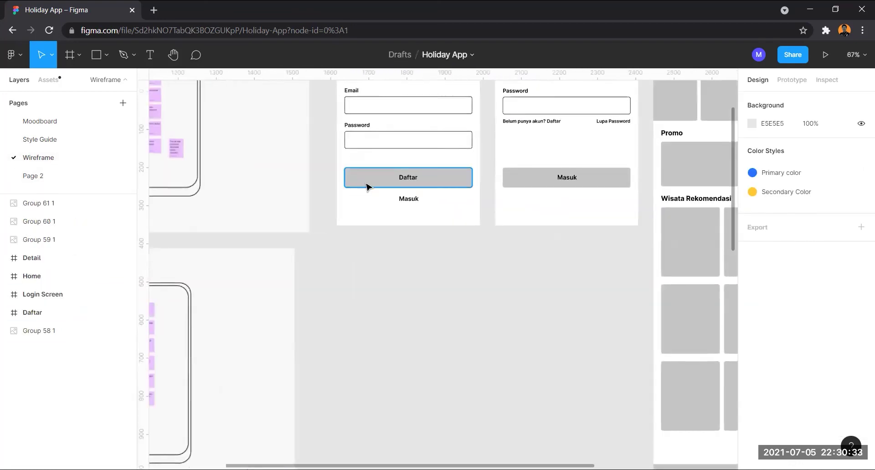
scroll(368, 189, up, 3)
scroll(369, 219, up, 3)
scroll(369, 219, down, 2)
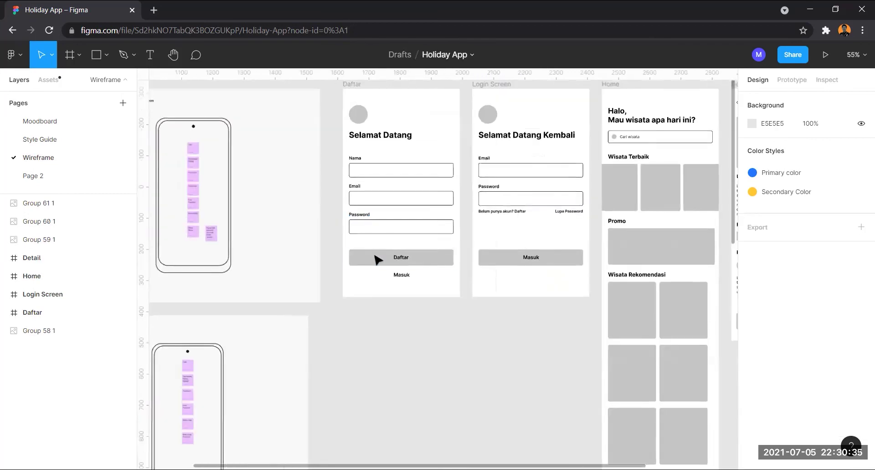
click(374, 254)
click(843, 331)
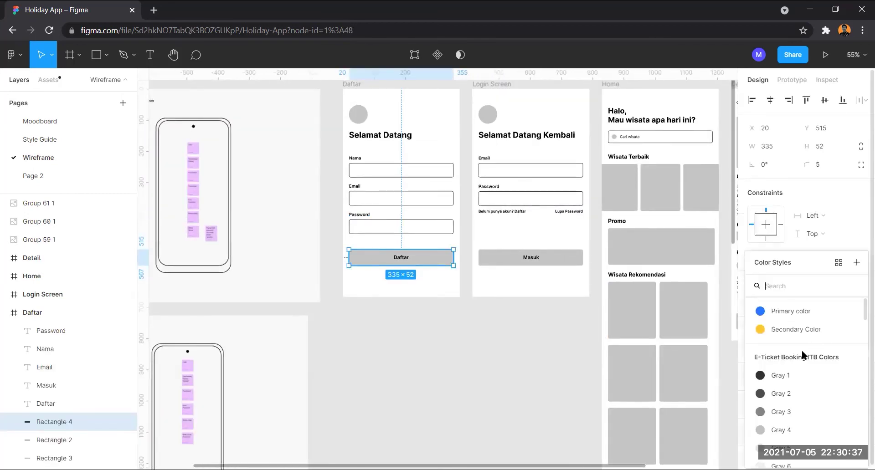
click(780, 309)
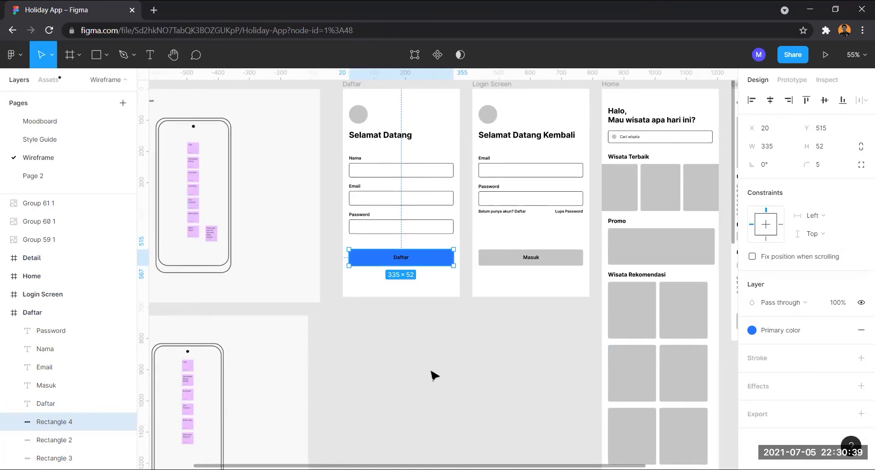
Step: Undo the Primary color style on the Daftar button, try a custom-picked fill colour on it, and undo that as well
key(ctrl+z)
click(751, 348)
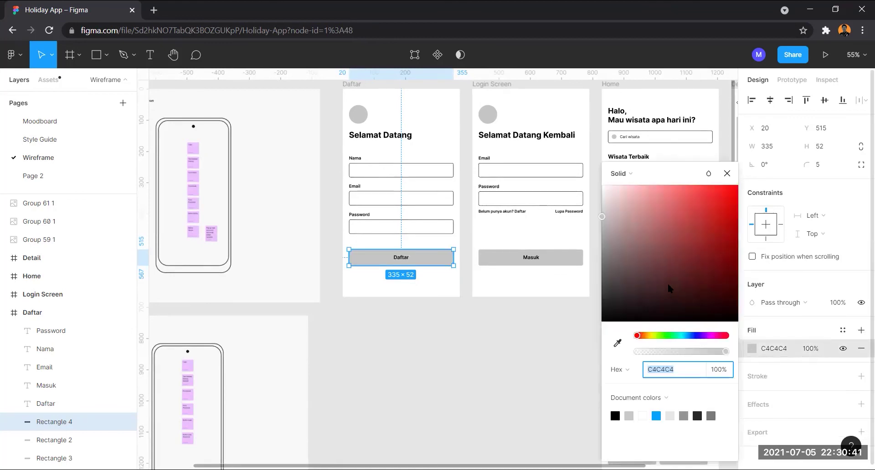
click(658, 256)
key(ctrl+z)
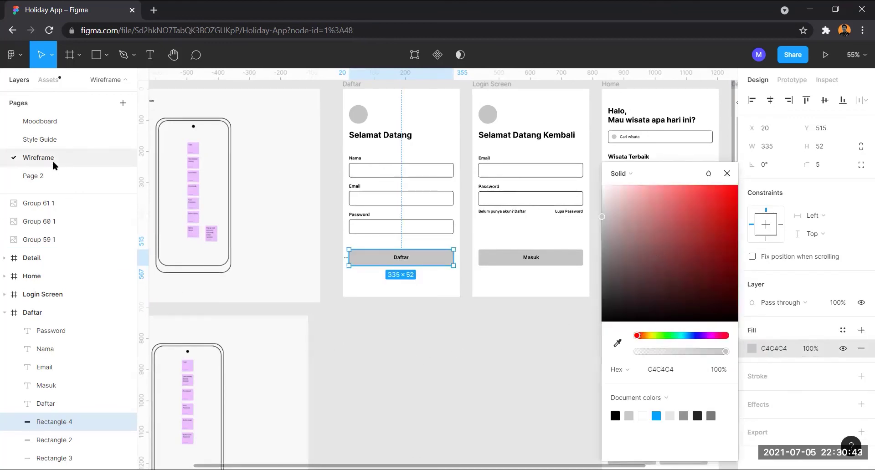
Step: Return to the Style Guide page and deselect the blue square in the Warna frame
click(50, 139)
scroll(360, 291, down, 1)
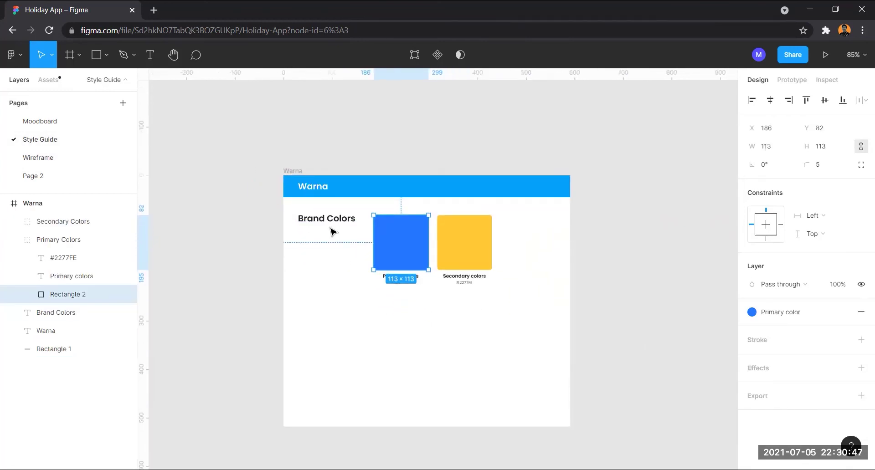
click(291, 216)
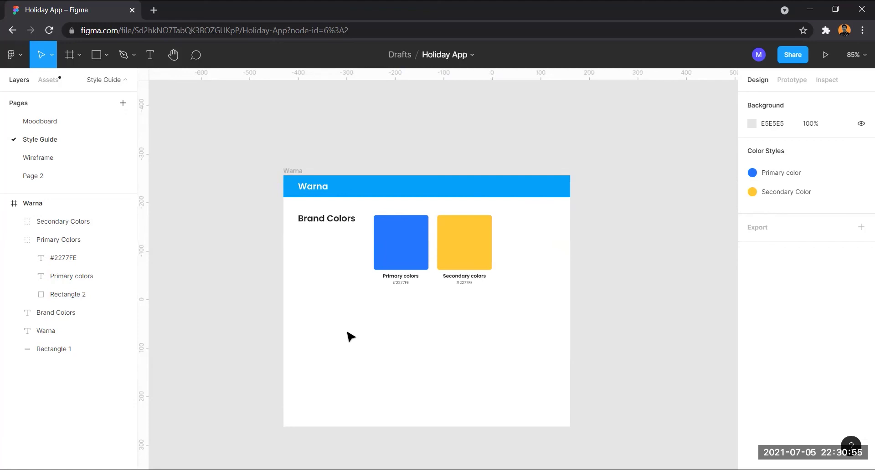
scroll(360, 299, up, 2)
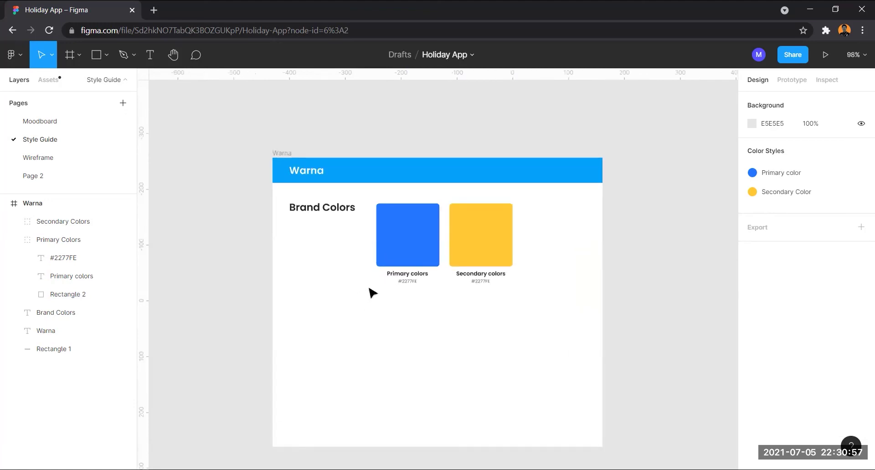